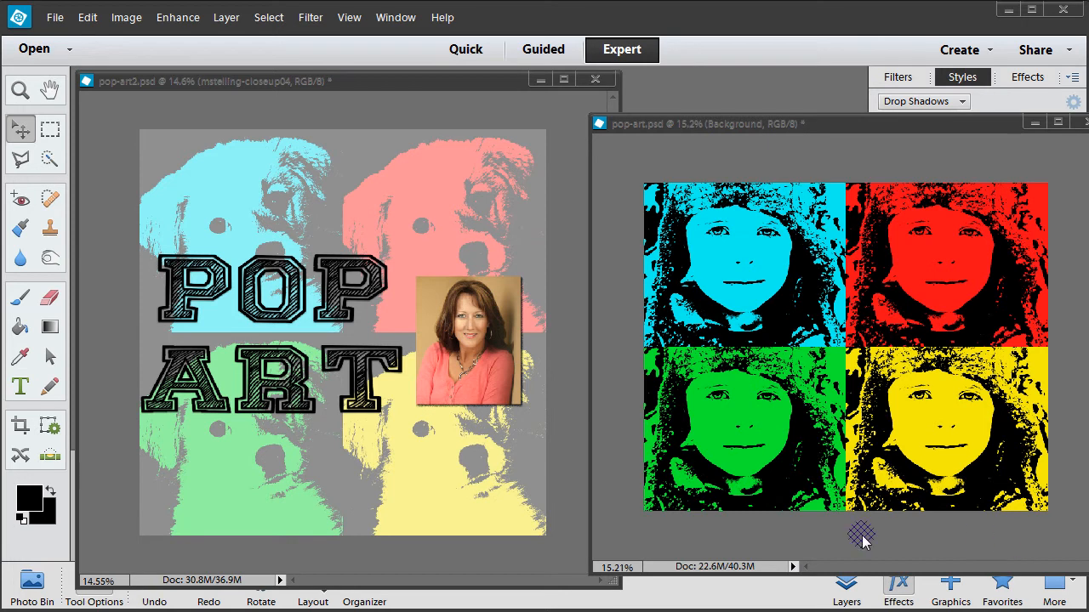
# Step: Close both open pop art documents without saving their changes
pyautogui.click(939, 126)
pyautogui.hotkey('alt', 'ctrl', 'w')
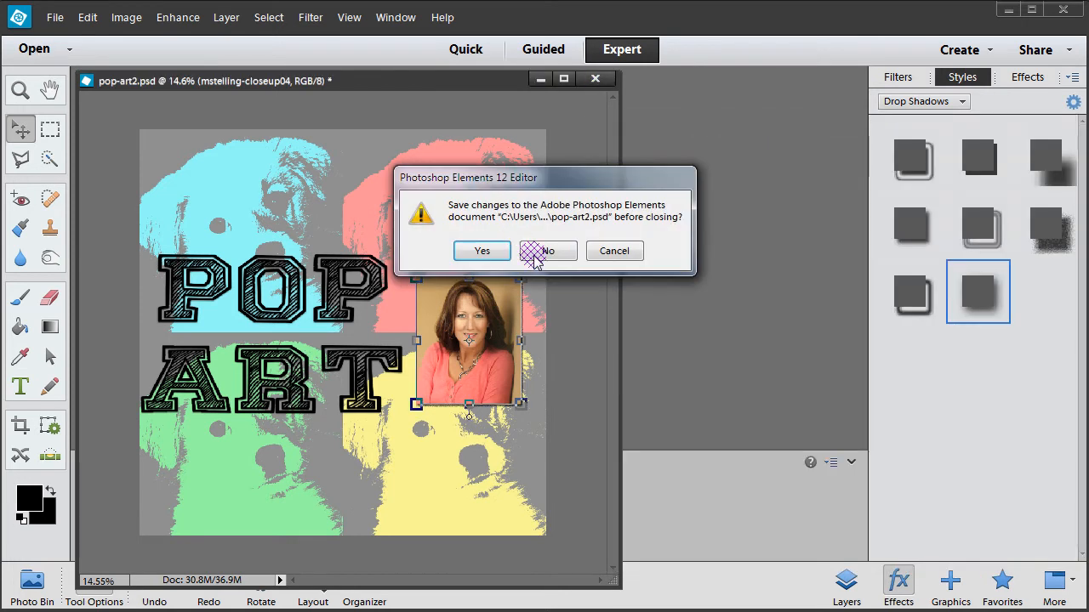
pyautogui.click(550, 252)
# Step: Open the puppy photo leo-couch.jpg from the 05guided-BREAK folder
pyautogui.click(54, 18)
pyautogui.click(64, 53)
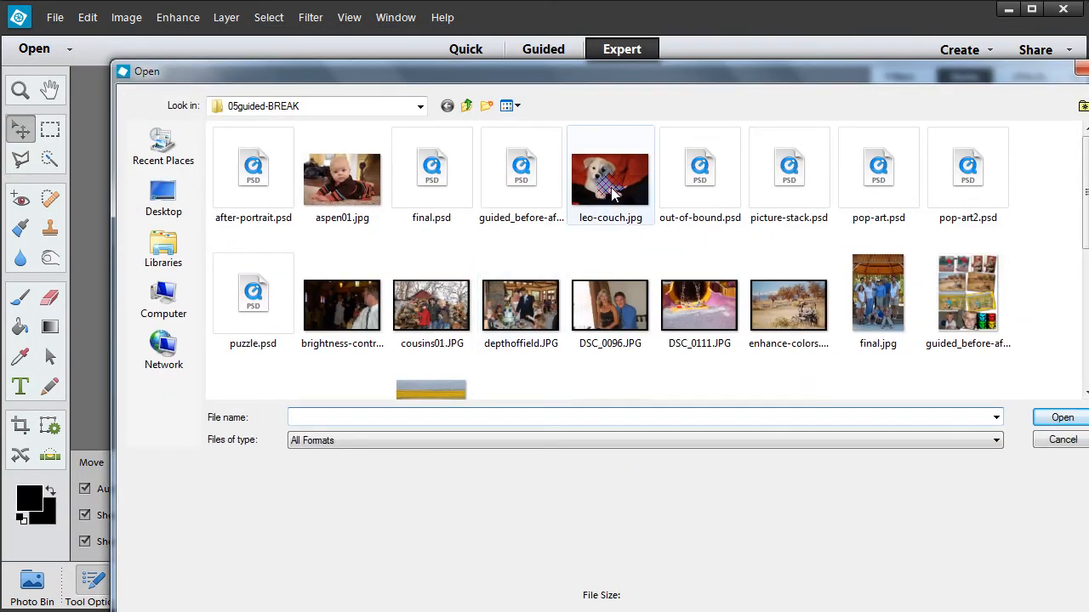
pyautogui.click(610, 194)
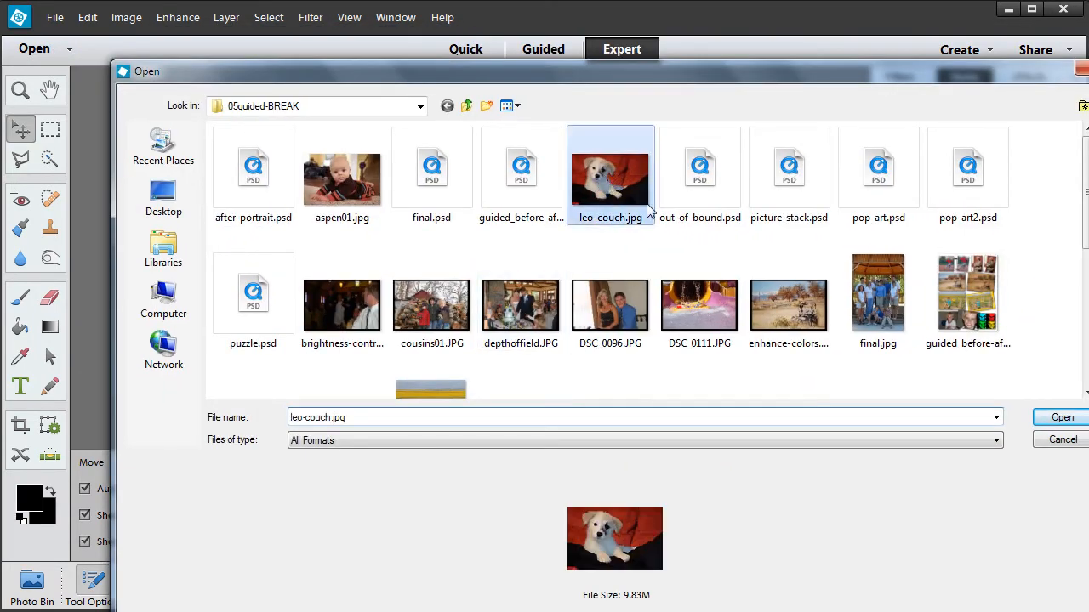
pyautogui.click(1055, 417)
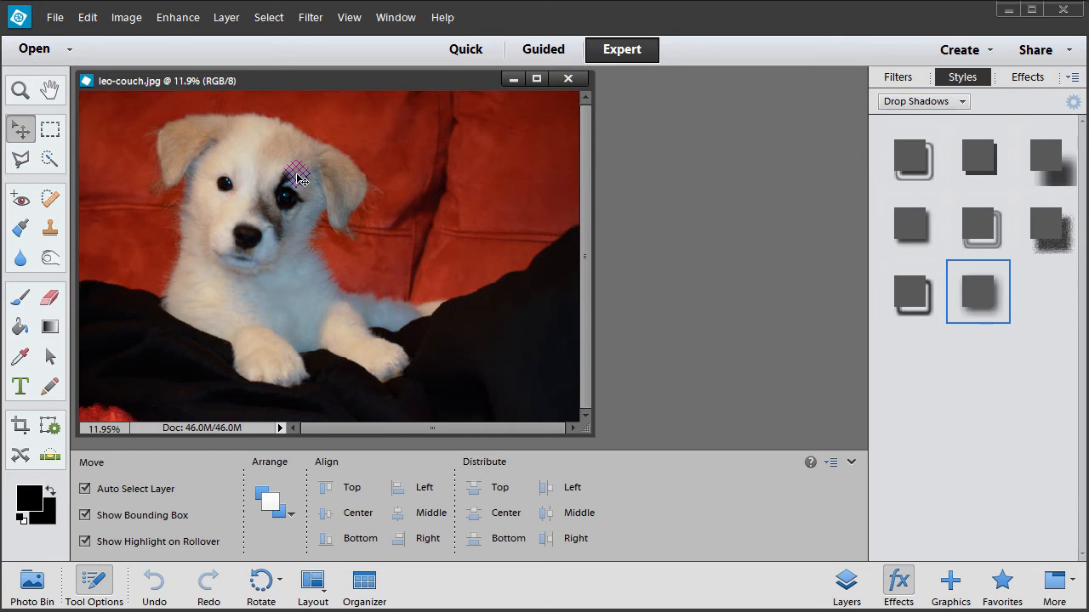
# Step: Crop the puppy photo to a square framing closely around the puppy's head
pyautogui.click(20, 425)
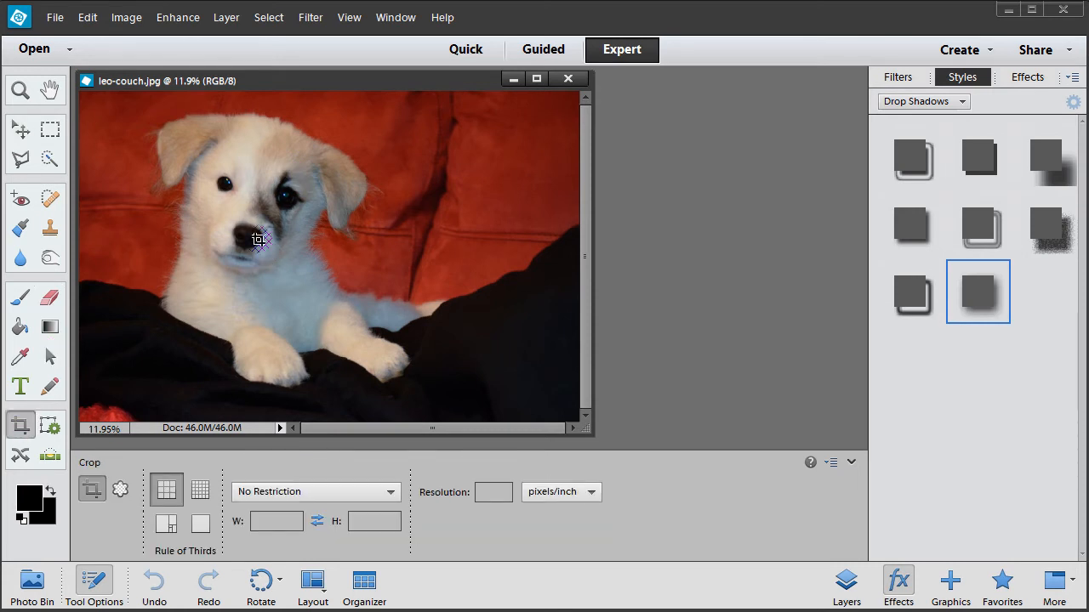
pyautogui.moveTo(151, 113); pyautogui.dragTo(335, 283)
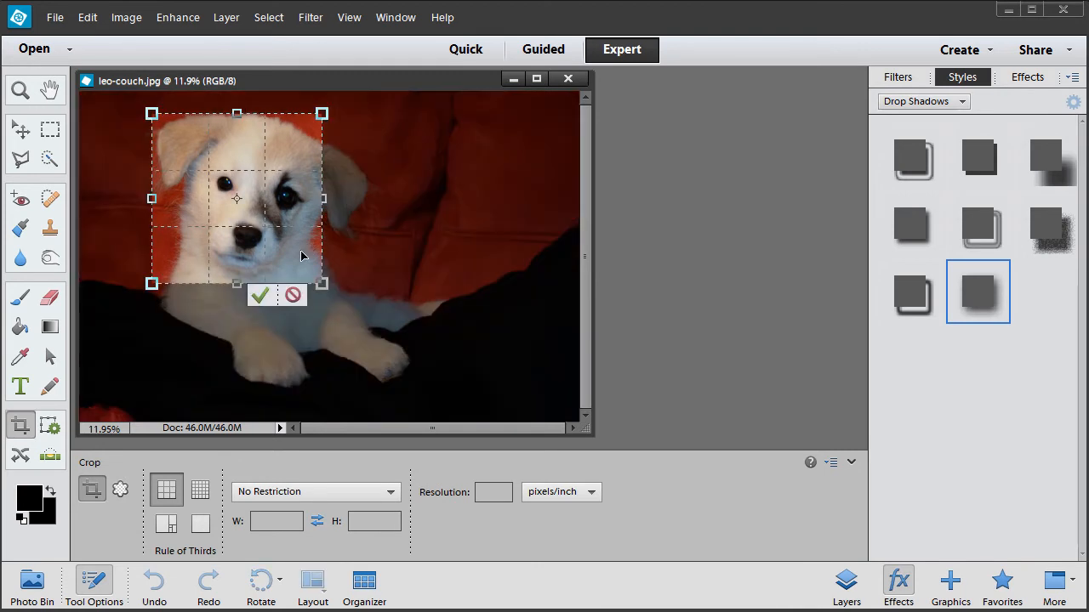
pyautogui.moveTo(267, 243); pyautogui.dragTo(259, 242)
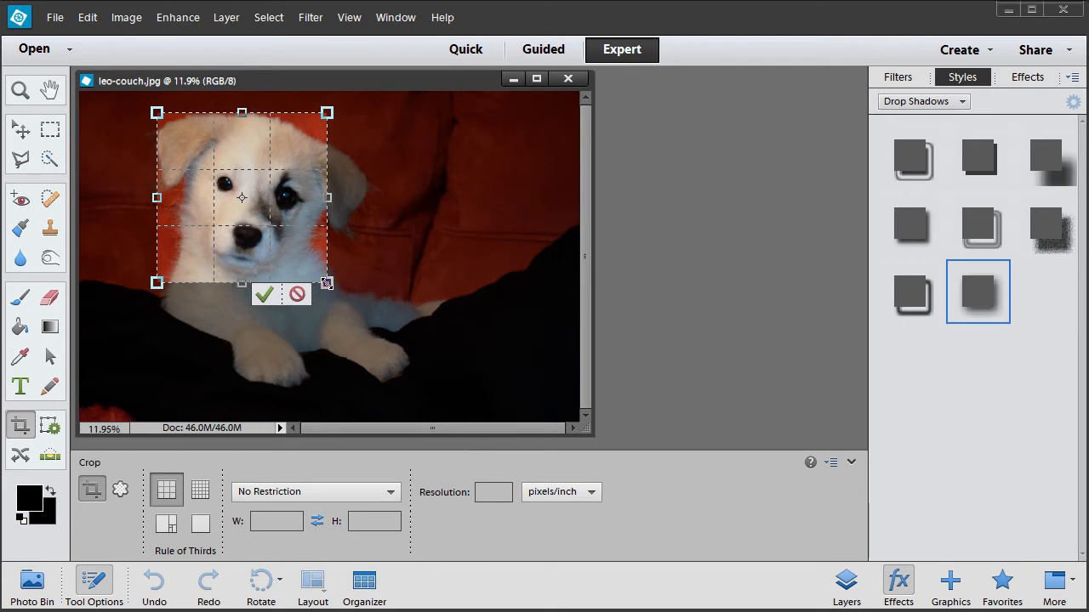
pyautogui.moveTo(326, 283); pyautogui.dragTo(331, 288)
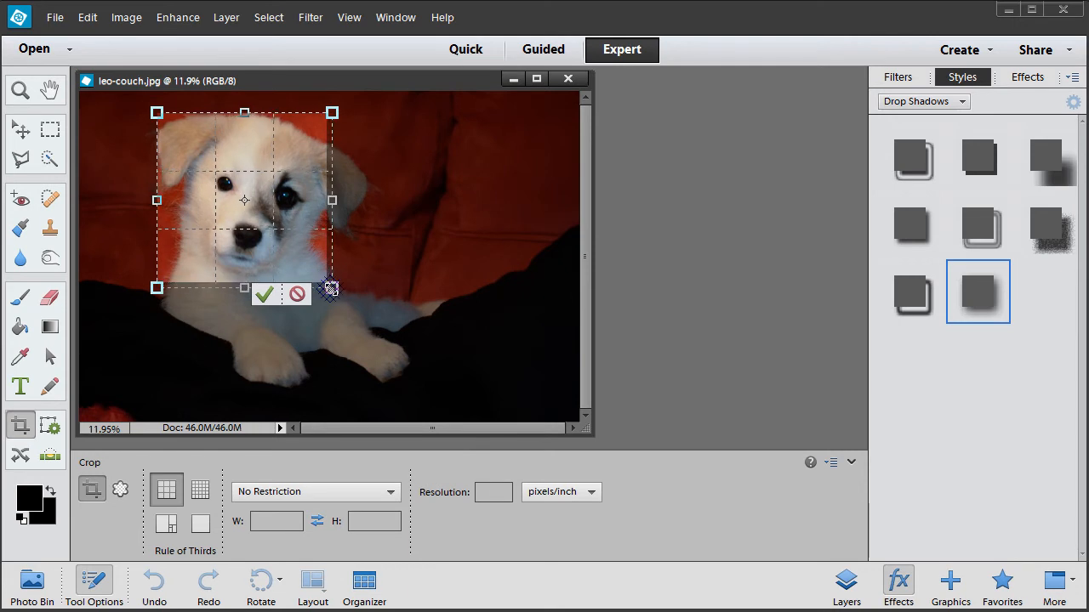
pyautogui.click(273, 299)
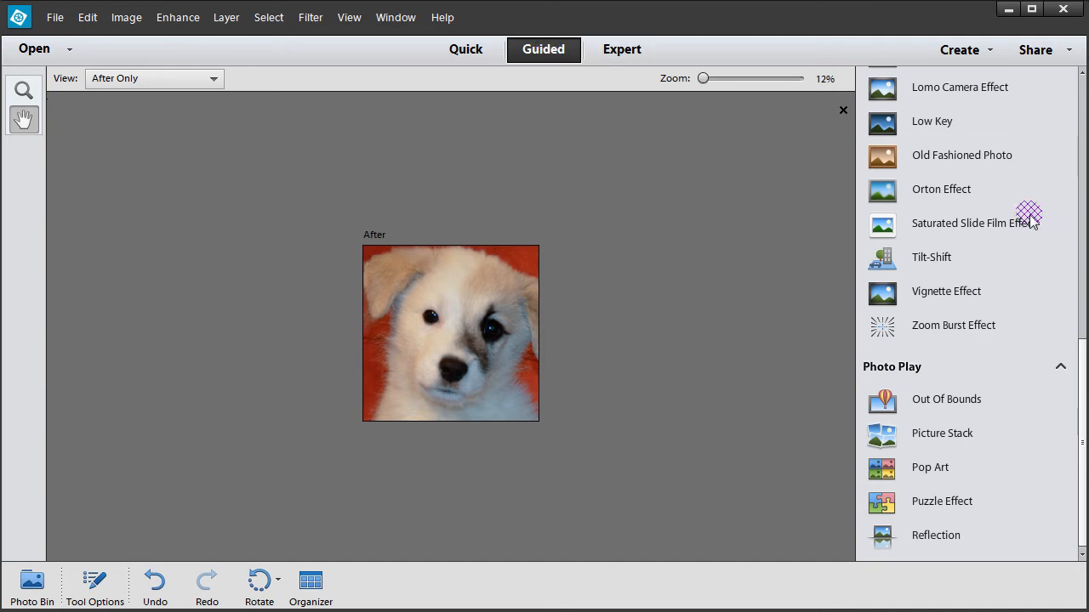
# Step: In Guided mode, collapse the Touchups and Photo Effects categories and leave only Photo Play expanded
pyautogui.moveTo(1083, 379); pyautogui.dragTo(1084, 119)
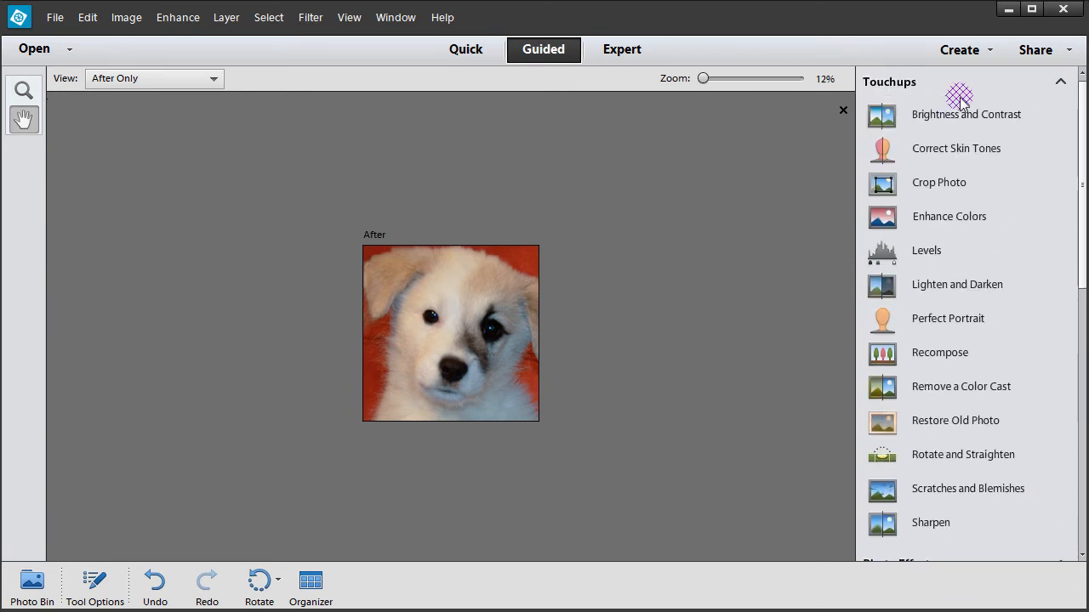
pyautogui.click(1060, 82)
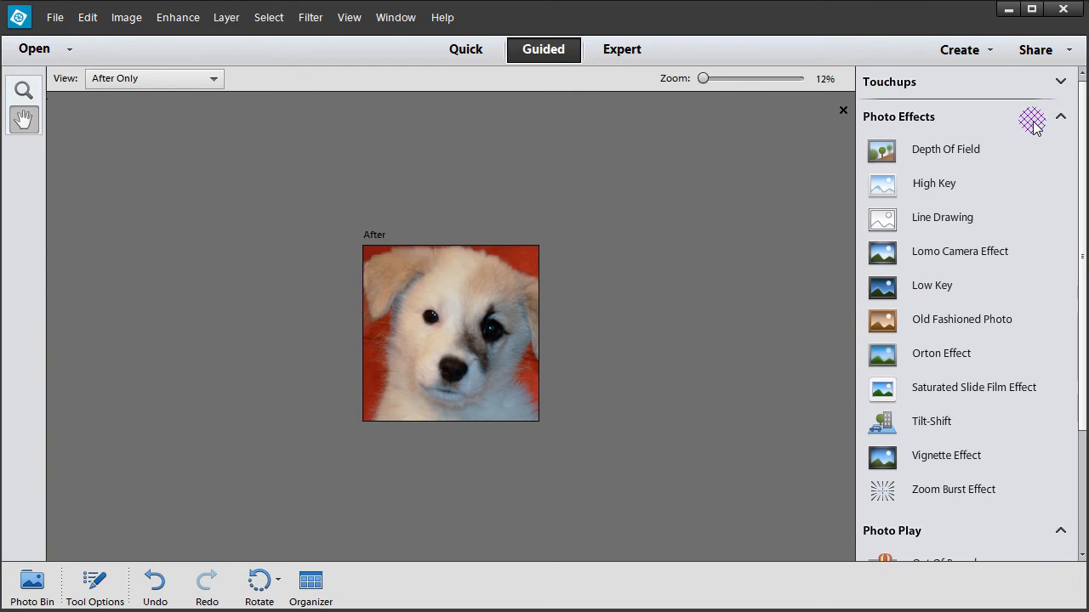
pyautogui.click(1059, 118)
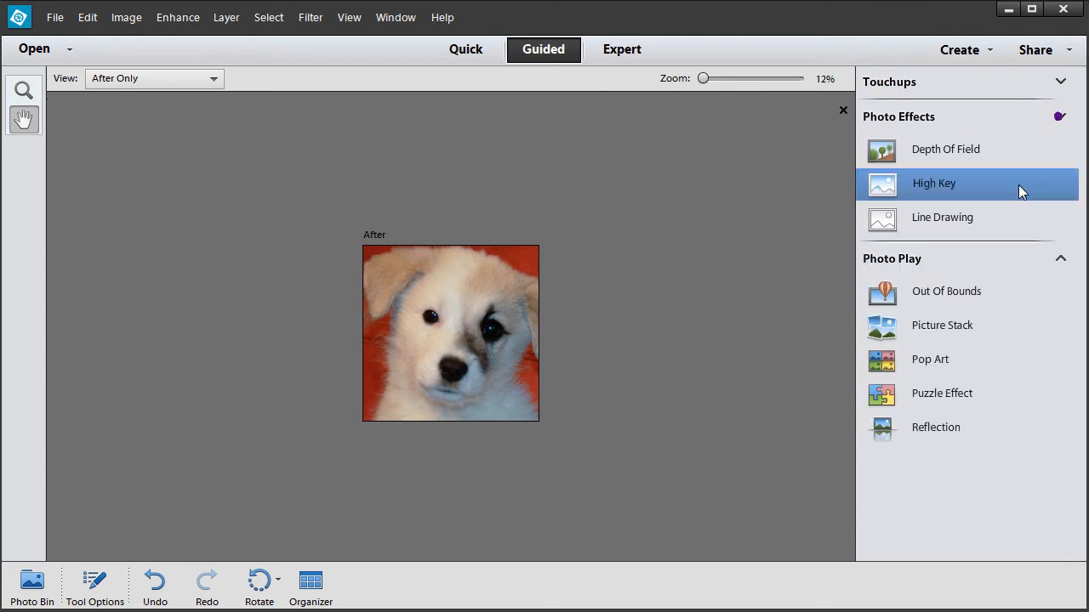
pyautogui.click(1059, 151)
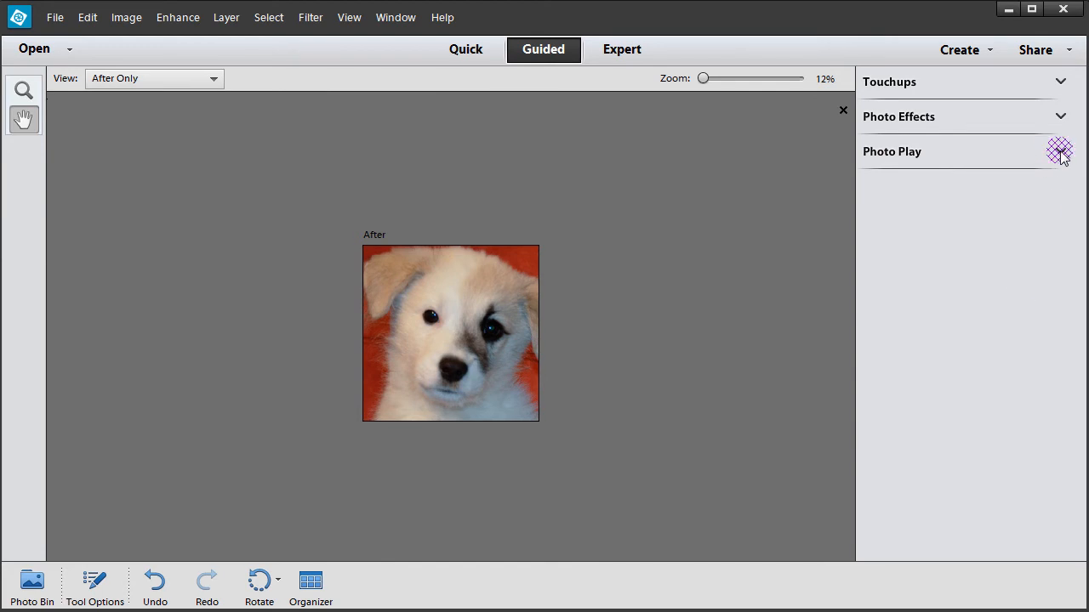
pyautogui.click(1060, 153)
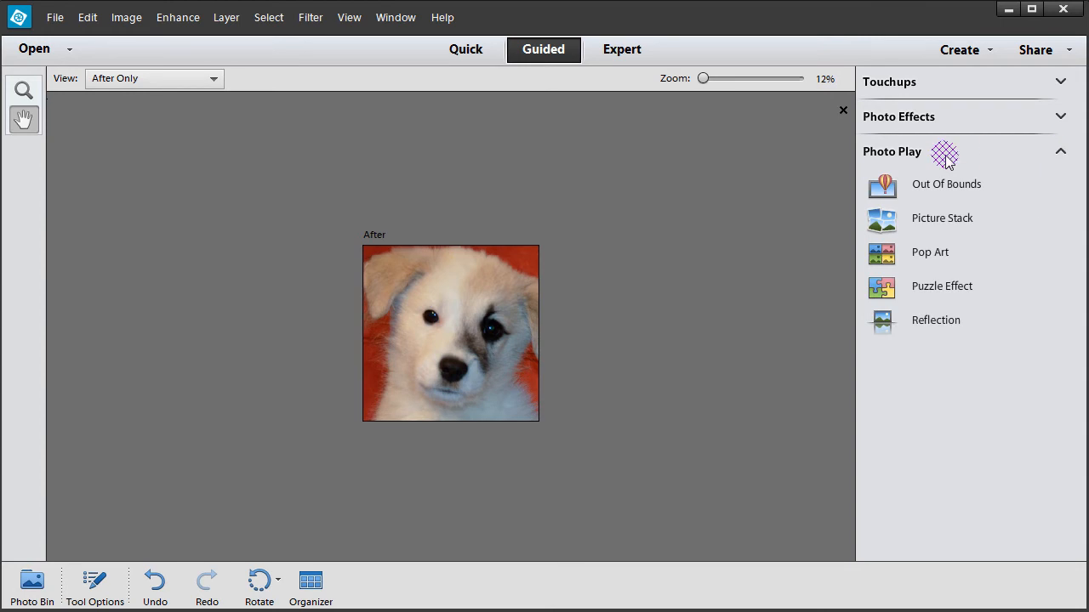
# Step: Start the Pop Art guided edit on the puppy photo in the first style and convert the image to Bitmap
pyautogui.click(920, 255)
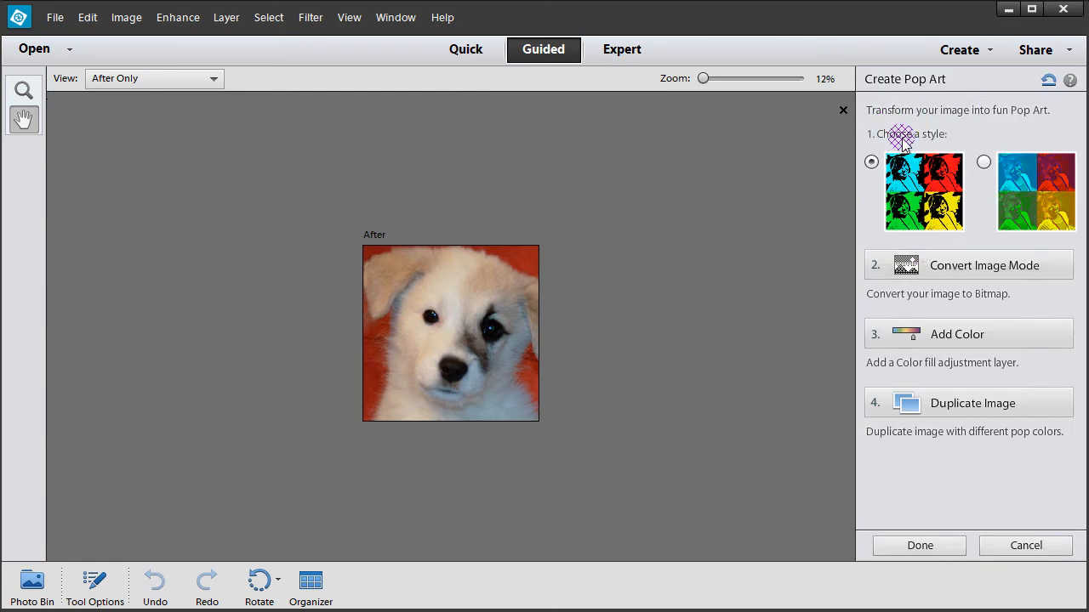
pyautogui.click(913, 176)
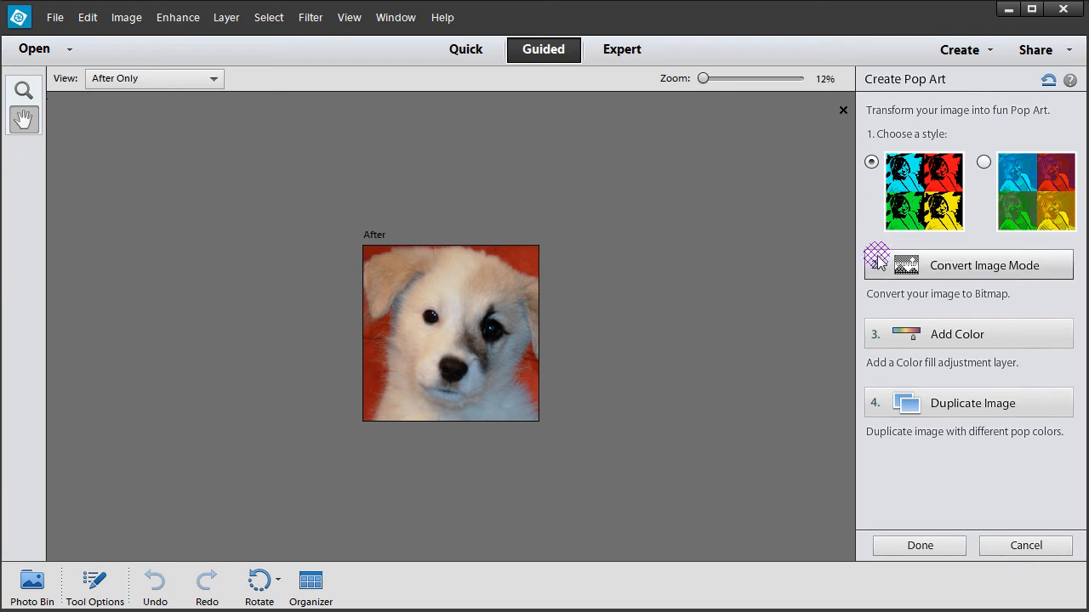
pyautogui.click(967, 269)
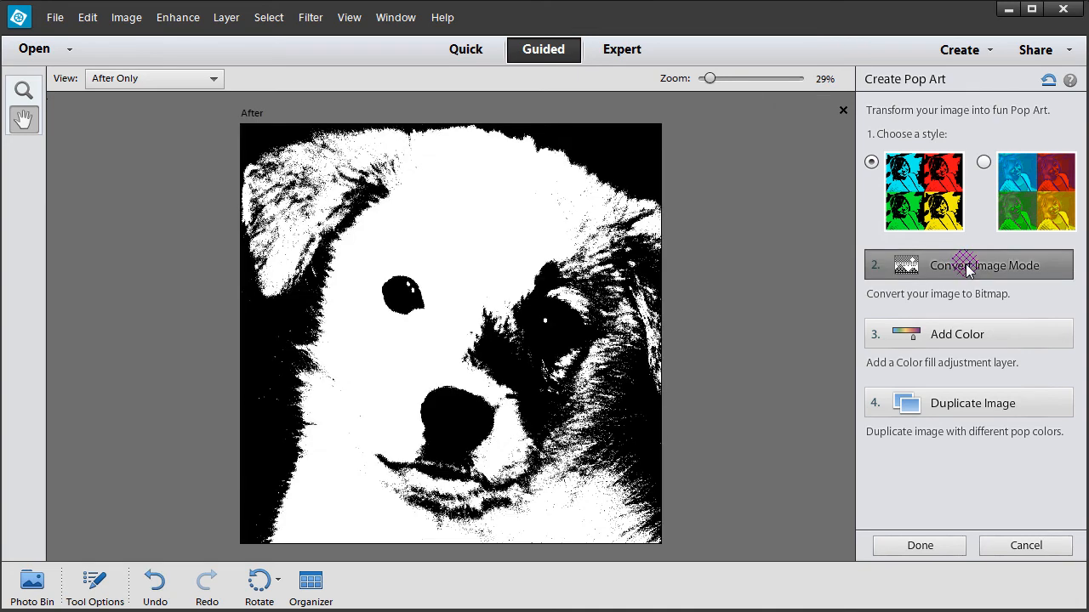
# Step: Add the color fill to the puppy bitmap and duplicate it in different pop colors, completing the Pop Art edit
pyautogui.click(958, 334)
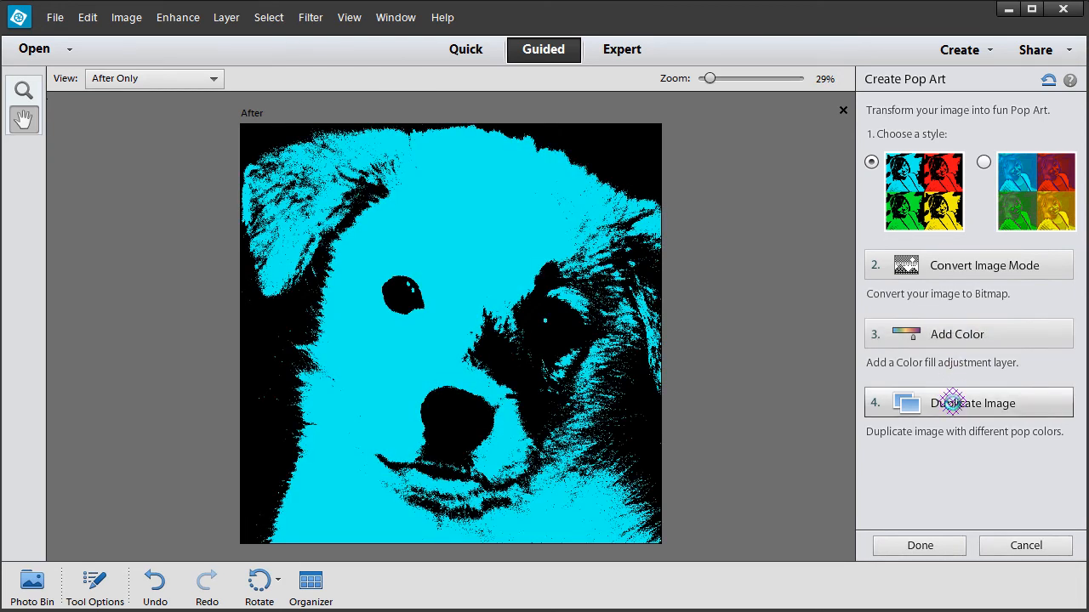
pyautogui.click(952, 407)
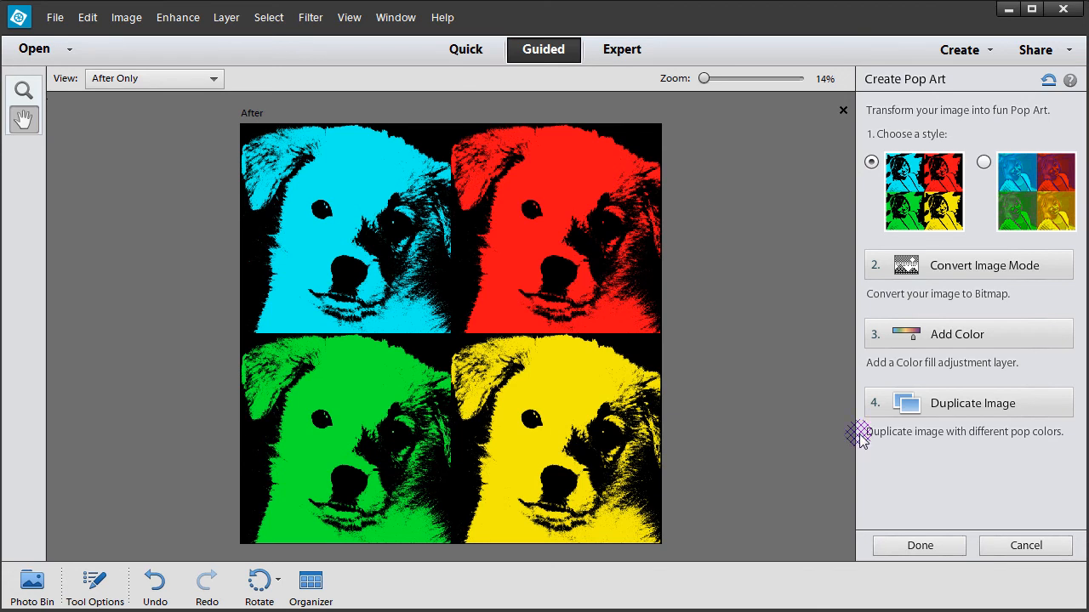
pyautogui.click(917, 544)
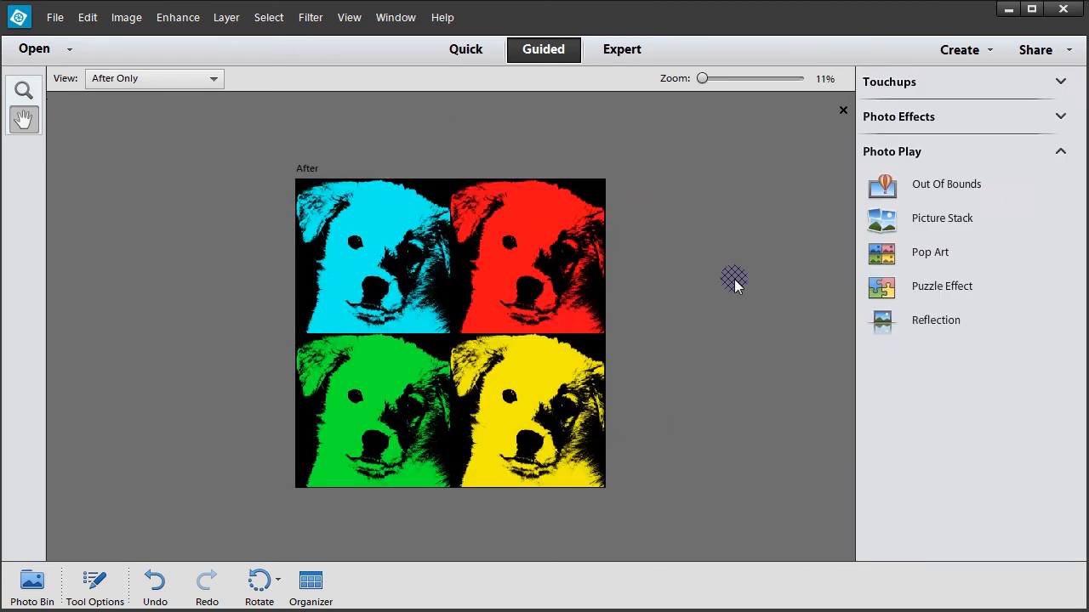
pyautogui.click(53, 18)
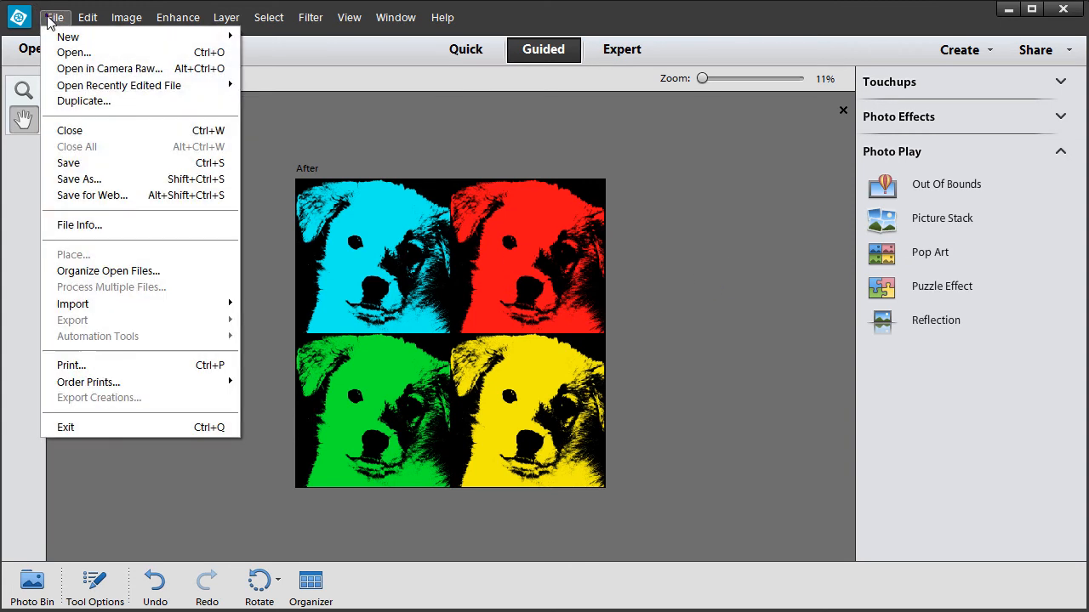
pyautogui.click(71, 179)
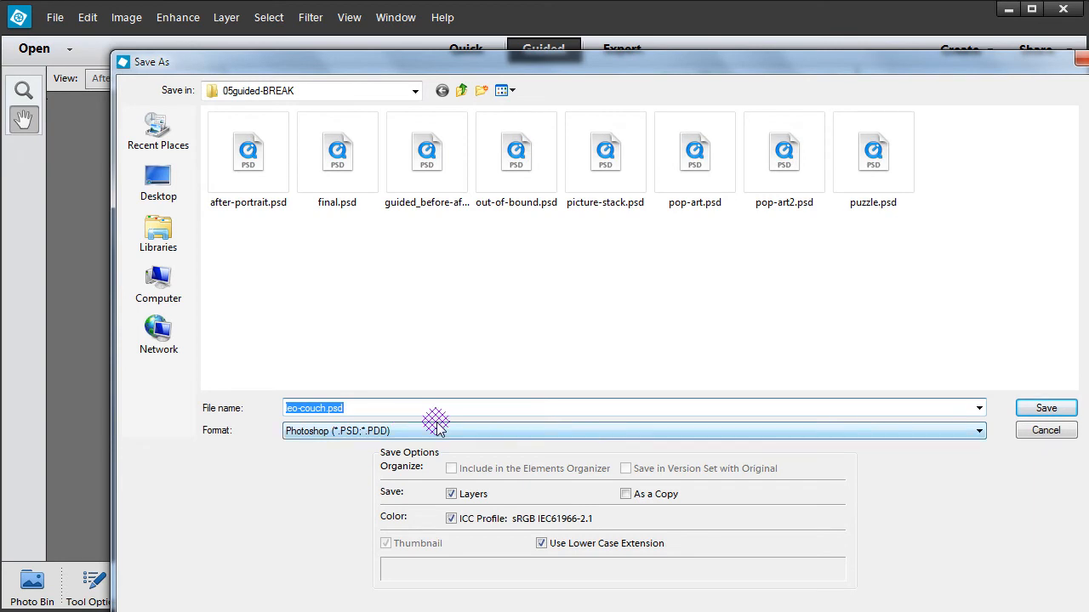
pyautogui.click(1044, 431)
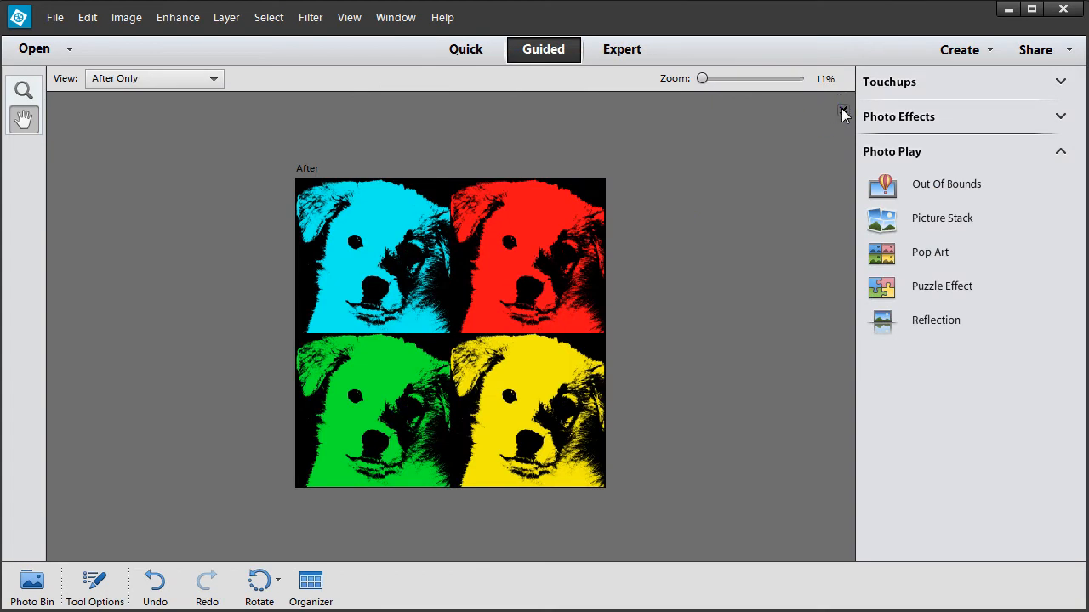
# Step: Close the puppy pop art image without saving and switch to Expert mode
pyautogui.click(550, 250)
pyautogui.click(50, 14)
pyautogui.click(601, 68)
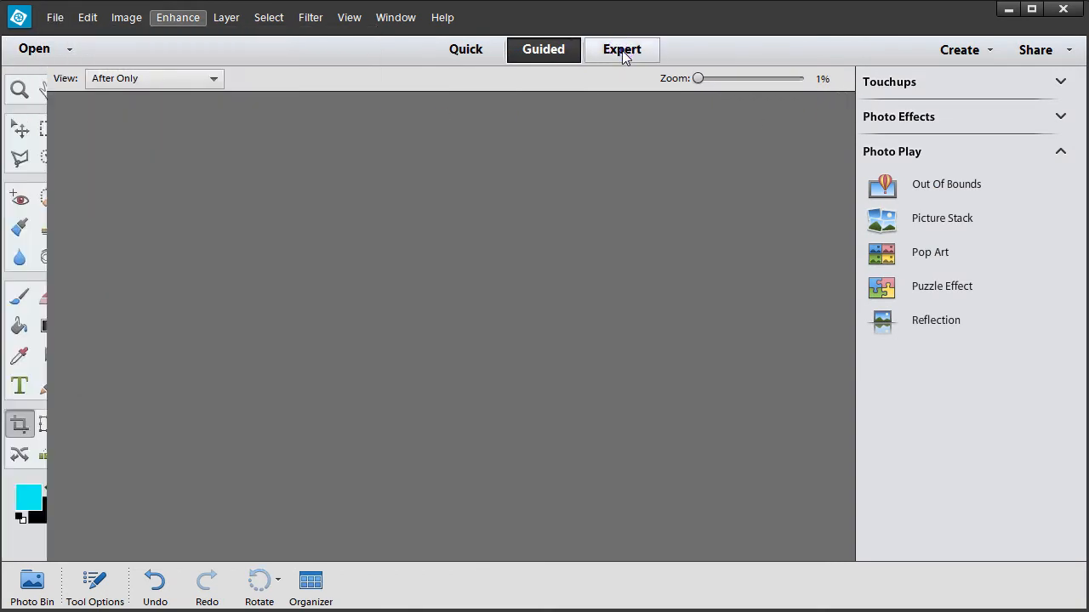
pyautogui.click(622, 50)
# Step: Open the photo sharpen.jpg of the child in a snowy hat from the same folder
pyautogui.click(54, 19)
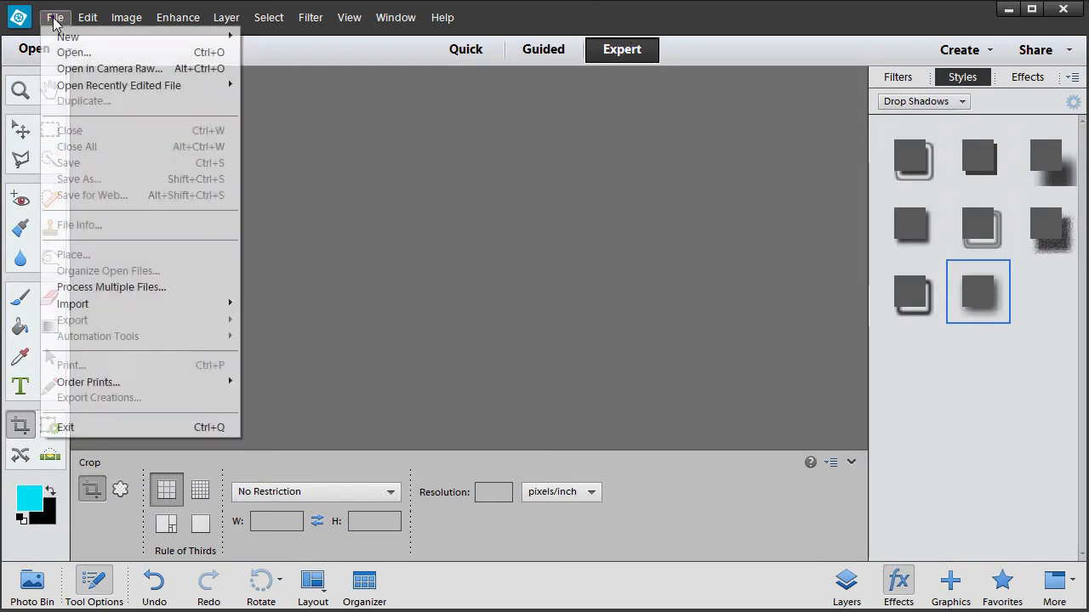
pyautogui.click(57, 52)
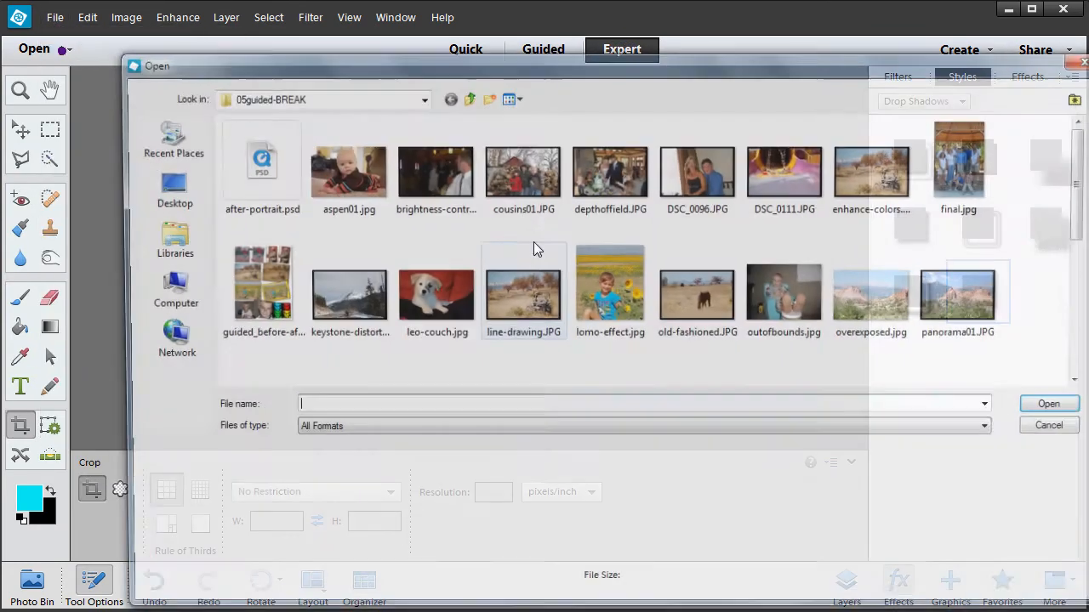
pyautogui.moveTo(1082, 217); pyautogui.dragTo(1076, 309)
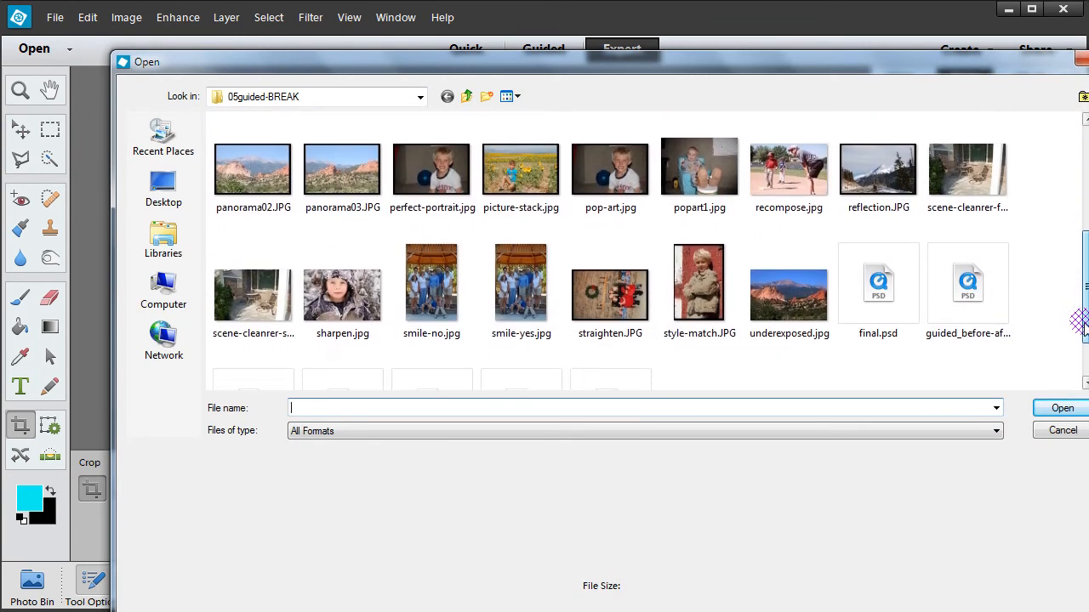
pyautogui.click(344, 276)
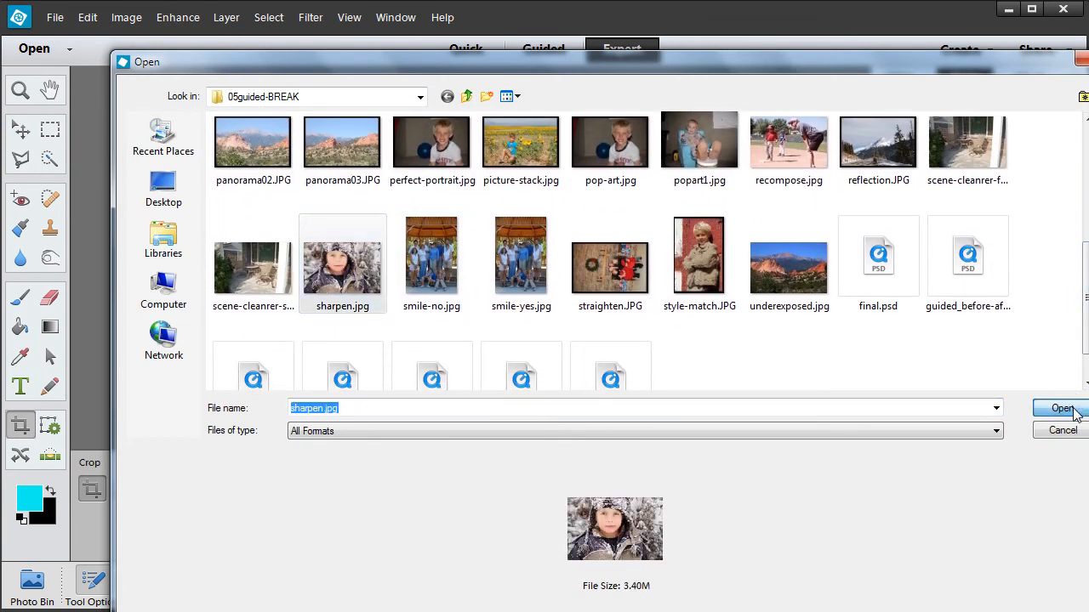
pyautogui.click(1062, 408)
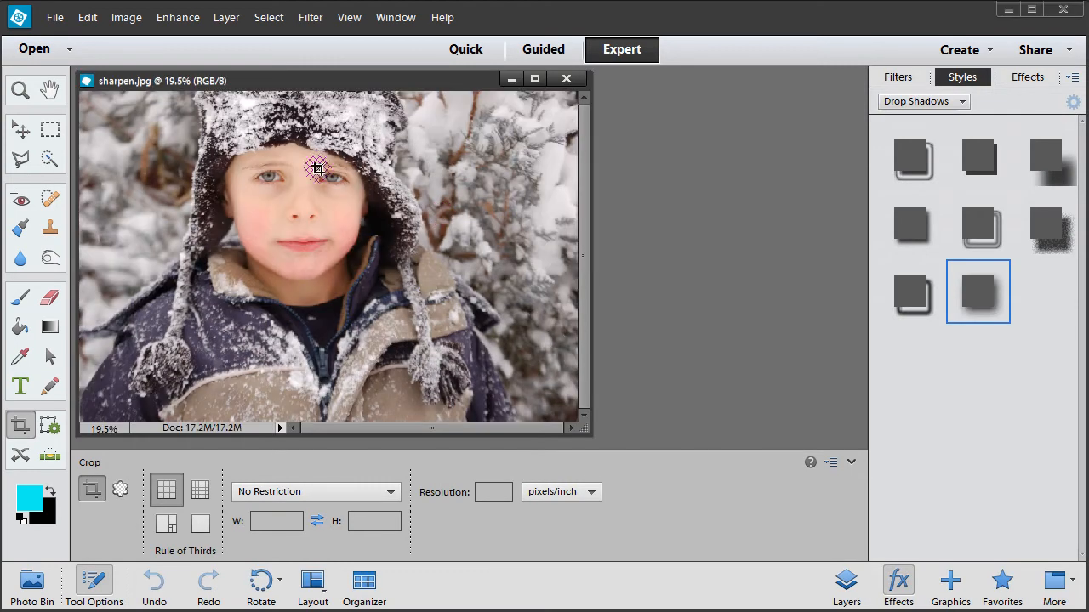
# Step: Crop the photo to a wide rectangle around the child's face and switch to Guided mode
pyautogui.moveTo(182, 119); pyautogui.dragTo(451, 292)
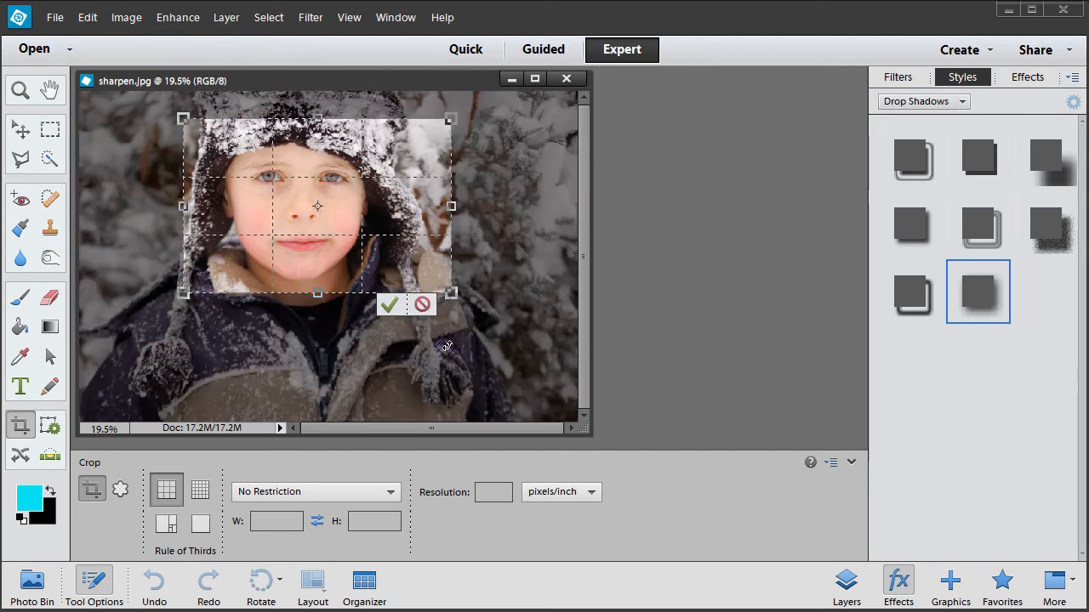
pyautogui.click(389, 306)
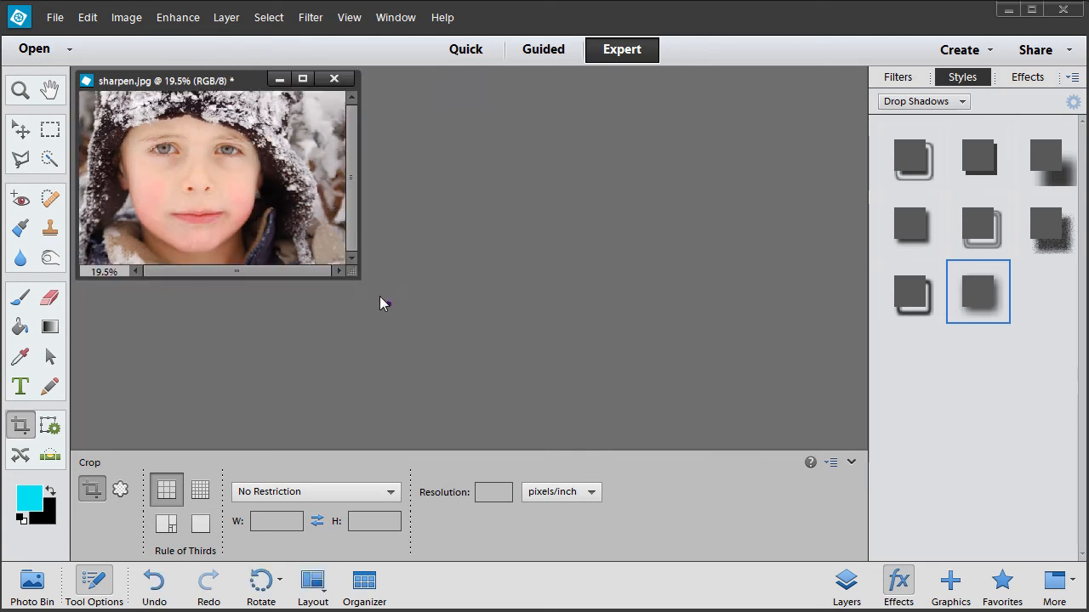
pyautogui.click(536, 52)
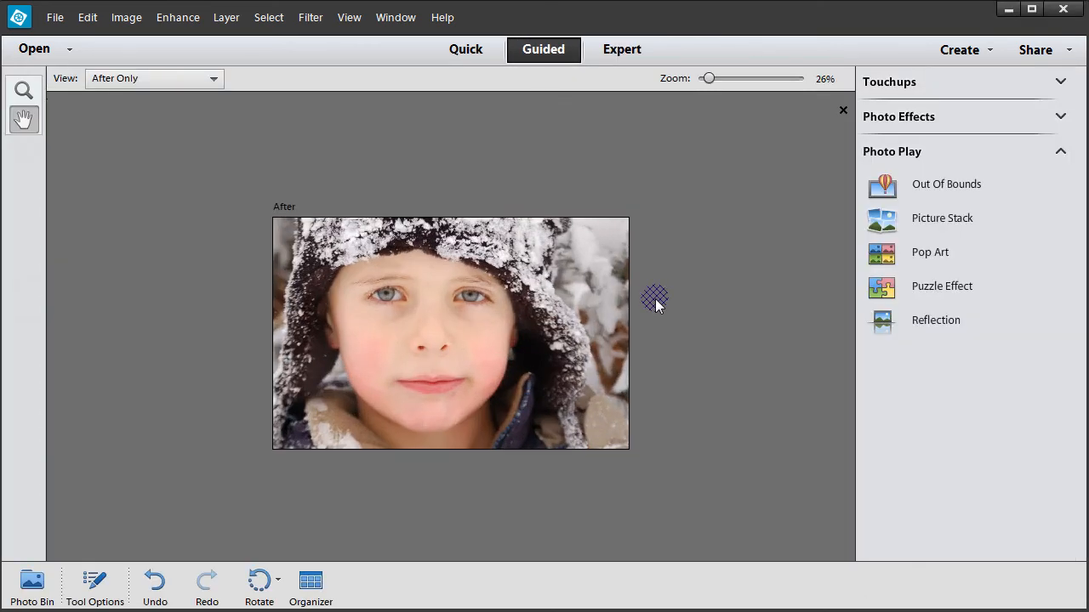
# Step: Start the Pop Art guided edit in the second style, posterizing the child's photo and adding the neon glow
pyautogui.click(977, 246)
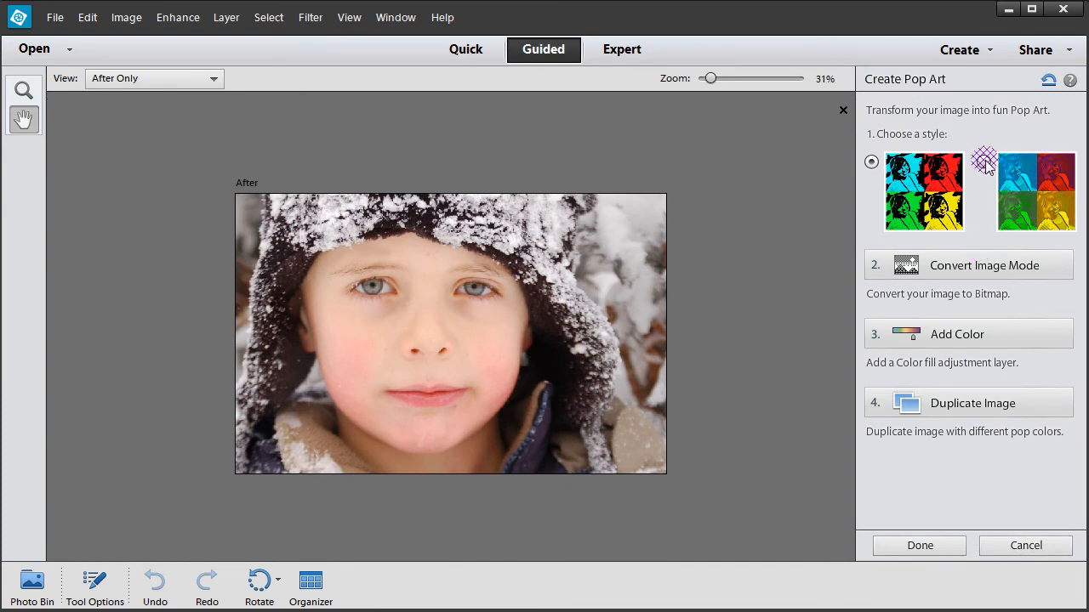
pyautogui.click(983, 162)
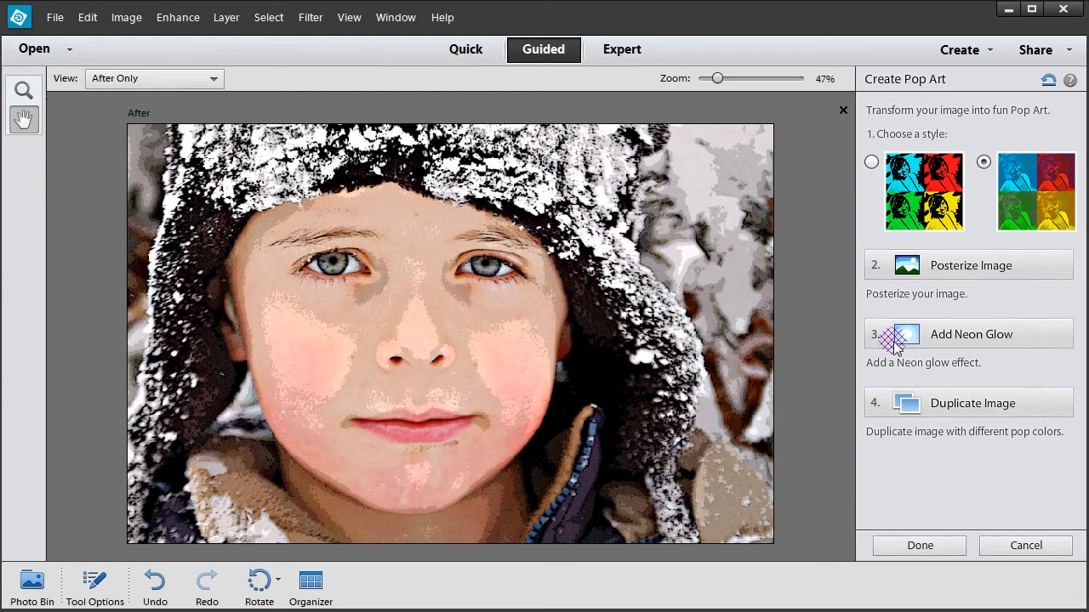
pyautogui.click(989, 338)
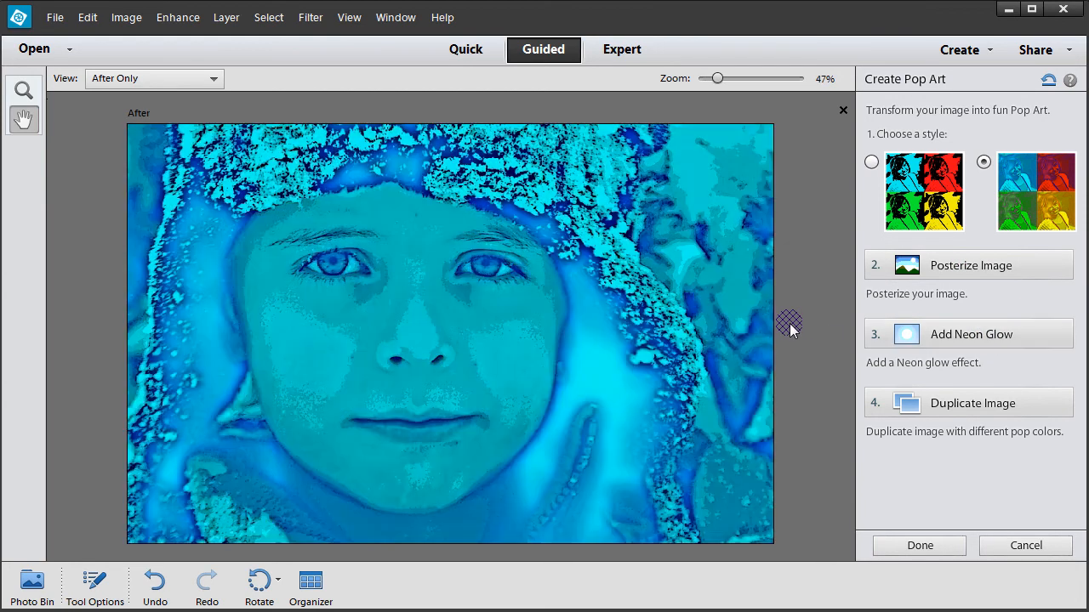
# Step: Duplicate the neon glow image with different pop colors and show the full collage with its layers in Expert mode
pyautogui.click(972, 403)
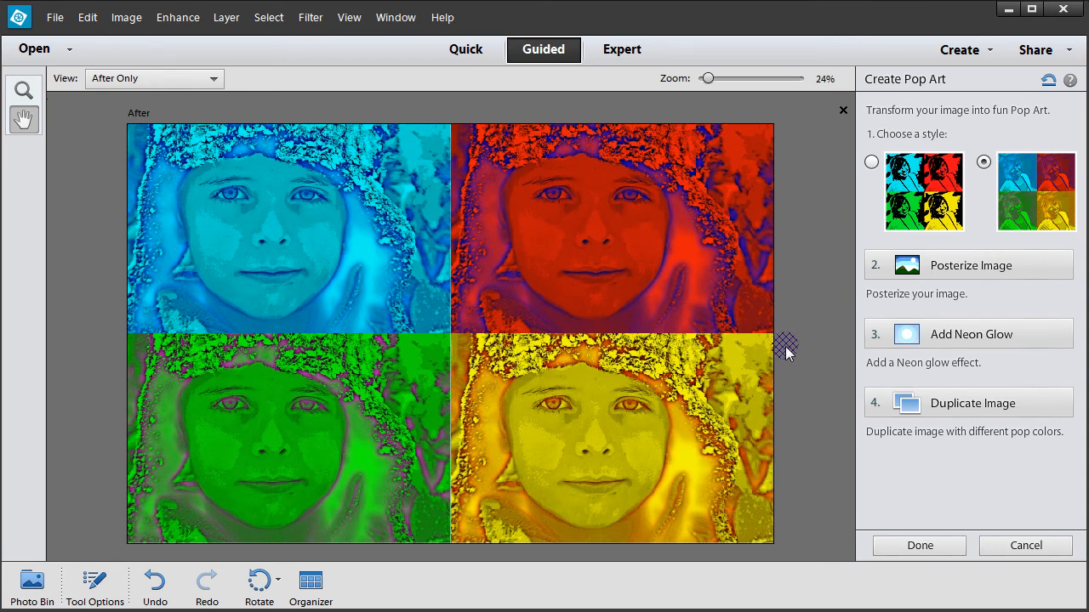
pyautogui.click(625, 54)
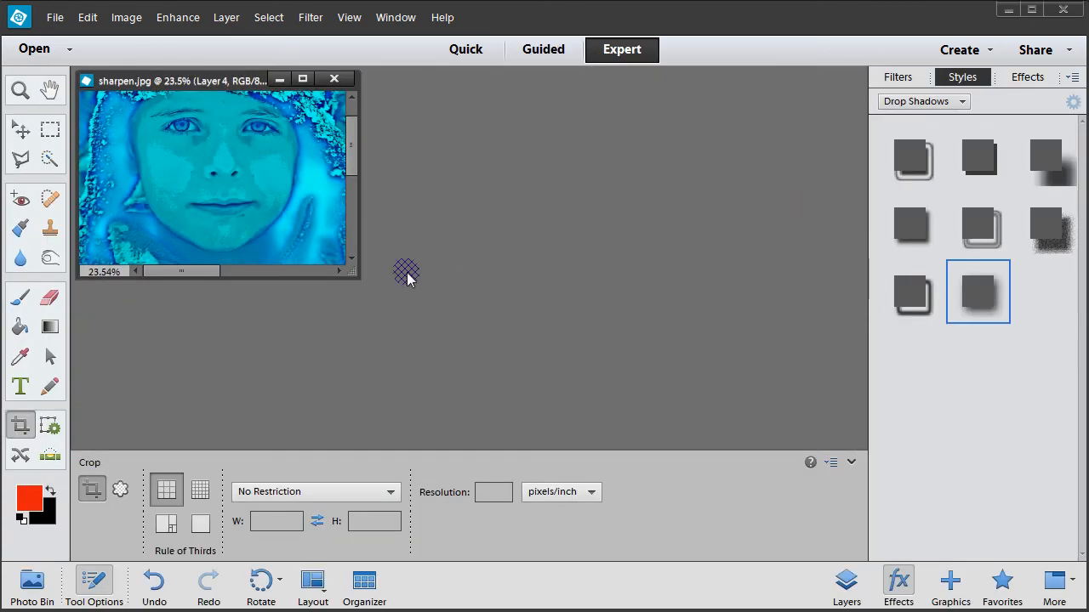
pyautogui.click(846, 582)
pyautogui.moveTo(349, 272); pyautogui.dragTo(846, 515)
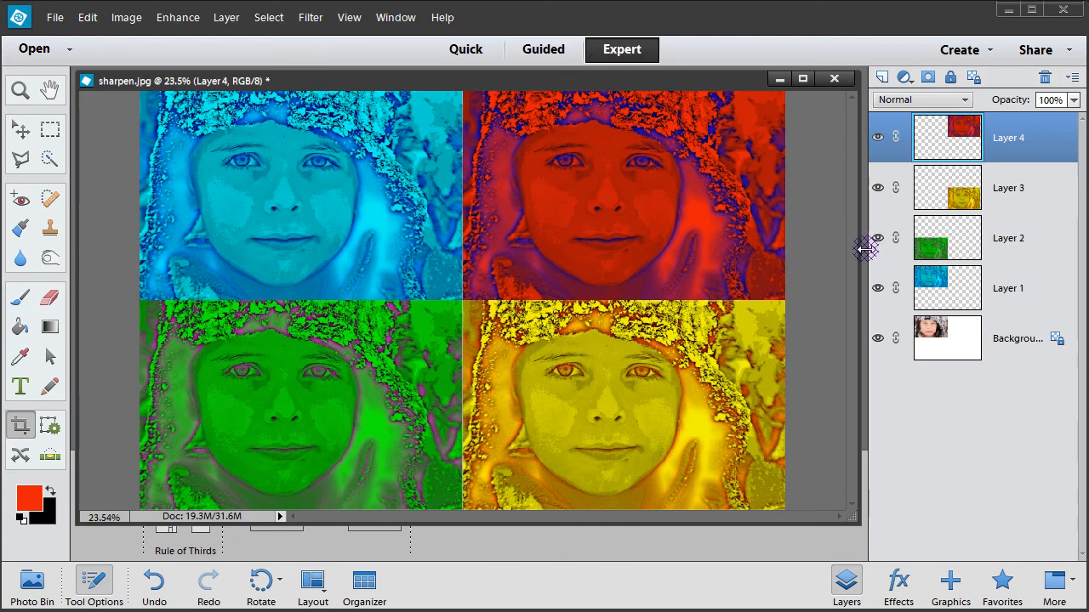
# Step: Toggle the visibility of Layer 4 and Layer 3 off and on to examine the red and yellow panels
pyautogui.click(877, 138)
pyautogui.click(877, 188)
pyautogui.click(877, 188)
pyautogui.click(877, 138)
pyautogui.click(877, 188)
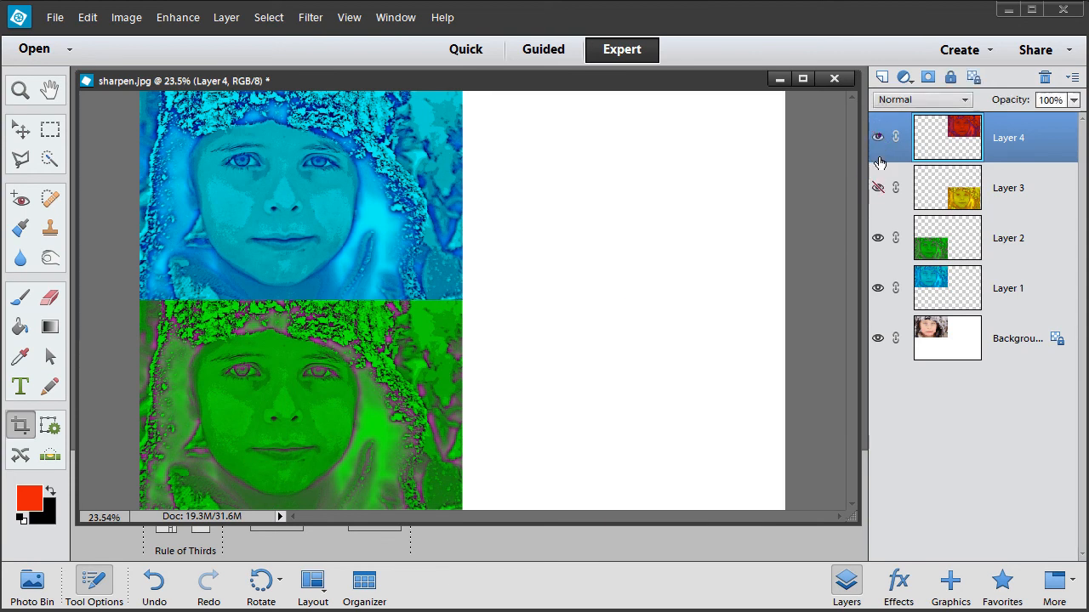
pyautogui.click(877, 138)
pyautogui.click(877, 188)
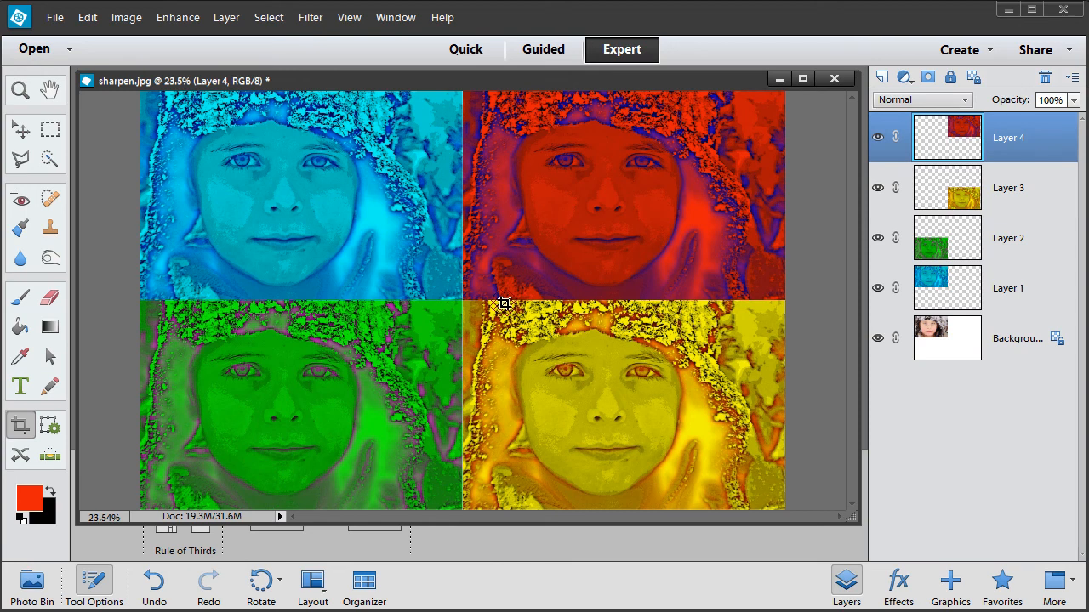
# Step: Close the pop art collage without saving and reopen the original sharpen.jpg from the 05guided-BREAK folder
pyautogui.click(833, 81)
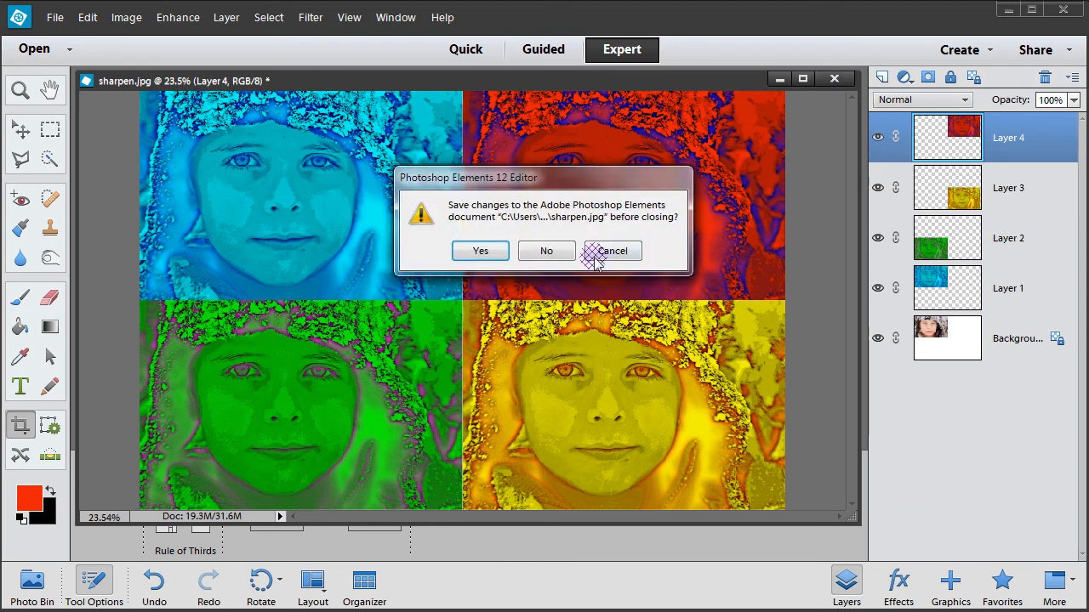
pyautogui.click(545, 247)
pyautogui.click(54, 17)
pyautogui.click(85, 63)
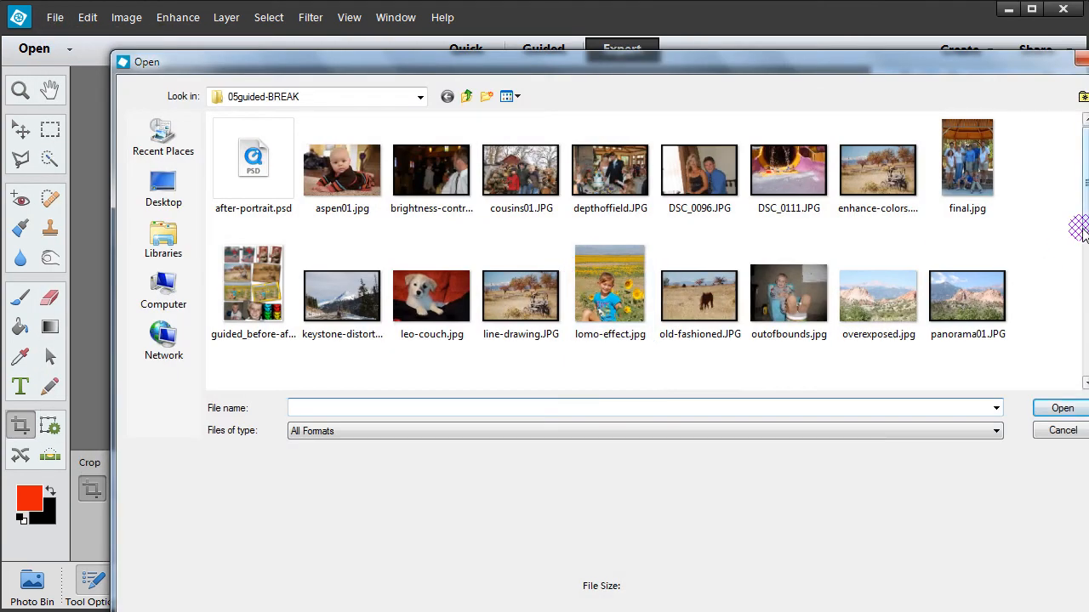
pyautogui.moveTo(1085, 227); pyautogui.dragTo(1085, 299)
pyautogui.click(342, 340)
pyautogui.click(1065, 408)
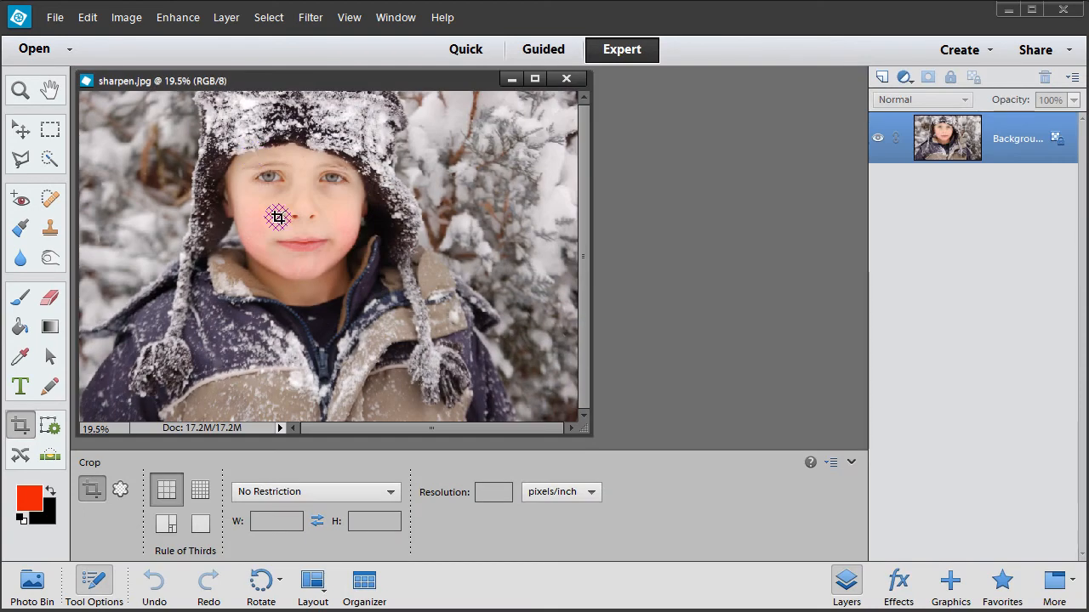
# Step: Crop the photo to a rectangle around the child's face and snowy hat, and switch to Guided mode
pyautogui.moveTo(204, 120); pyautogui.dragTo(448, 290)
pyautogui.click(387, 303)
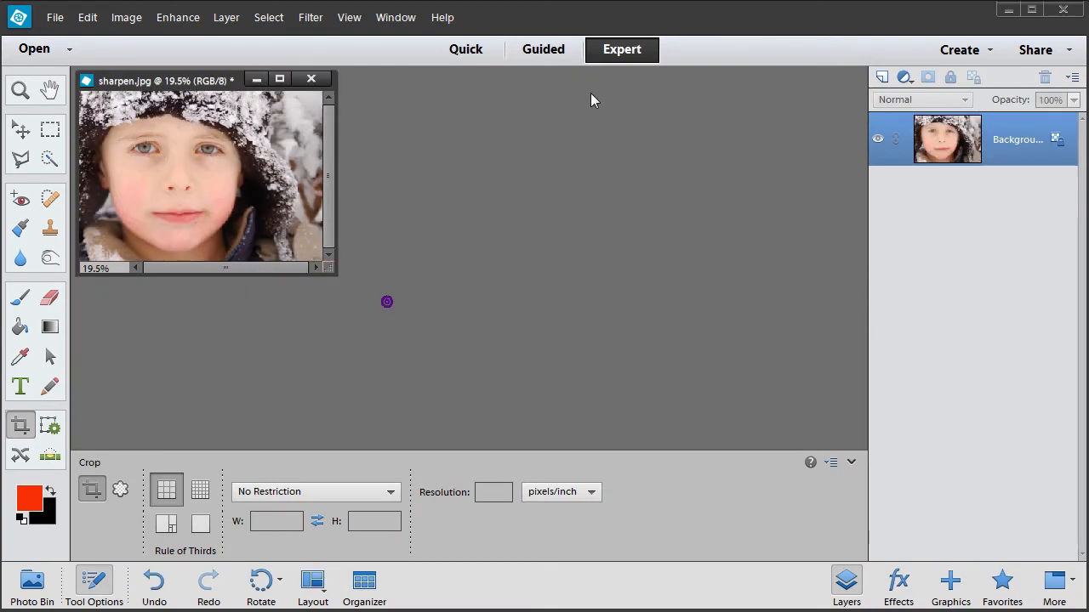
pyautogui.click(541, 49)
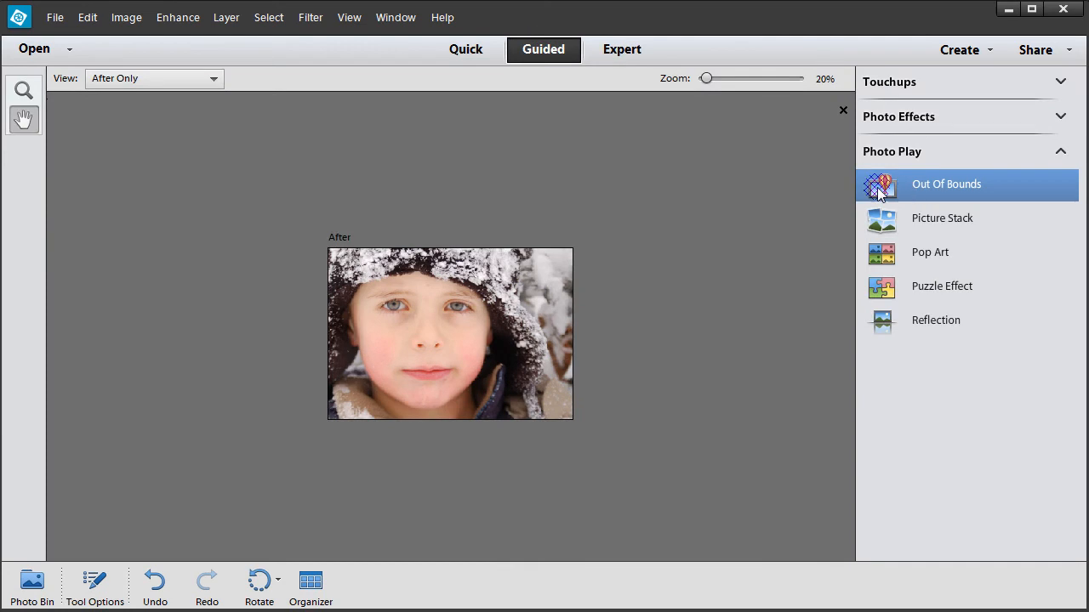
# Step: Apply the Pop Art guided edit in the first style, converting to bitmap, adding color and duplicating with different pop colors
pyautogui.click(924, 249)
pyautogui.click(871, 162)
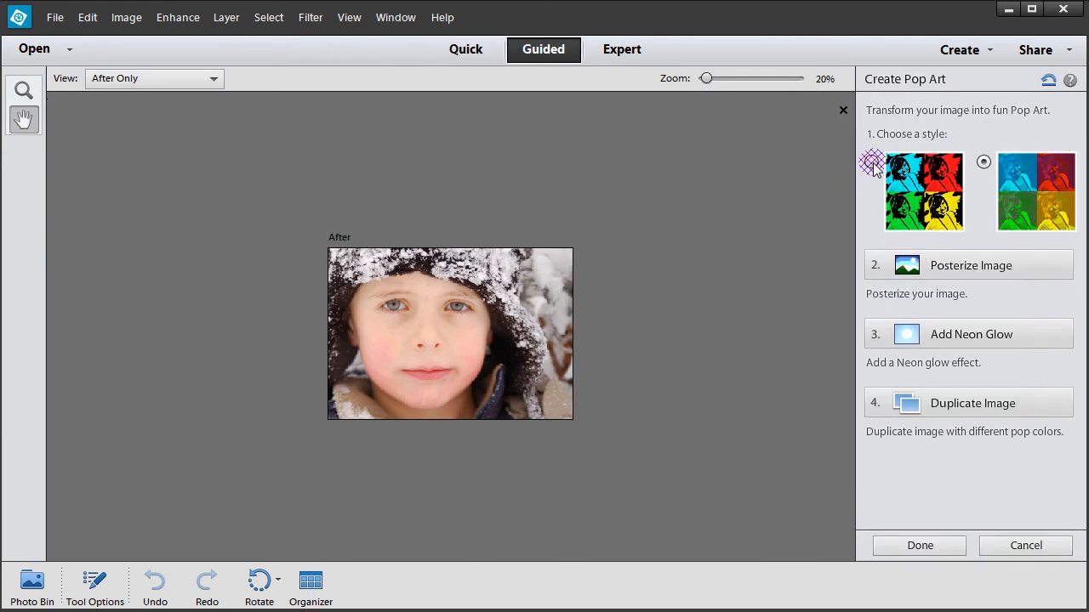
pyautogui.click(872, 163)
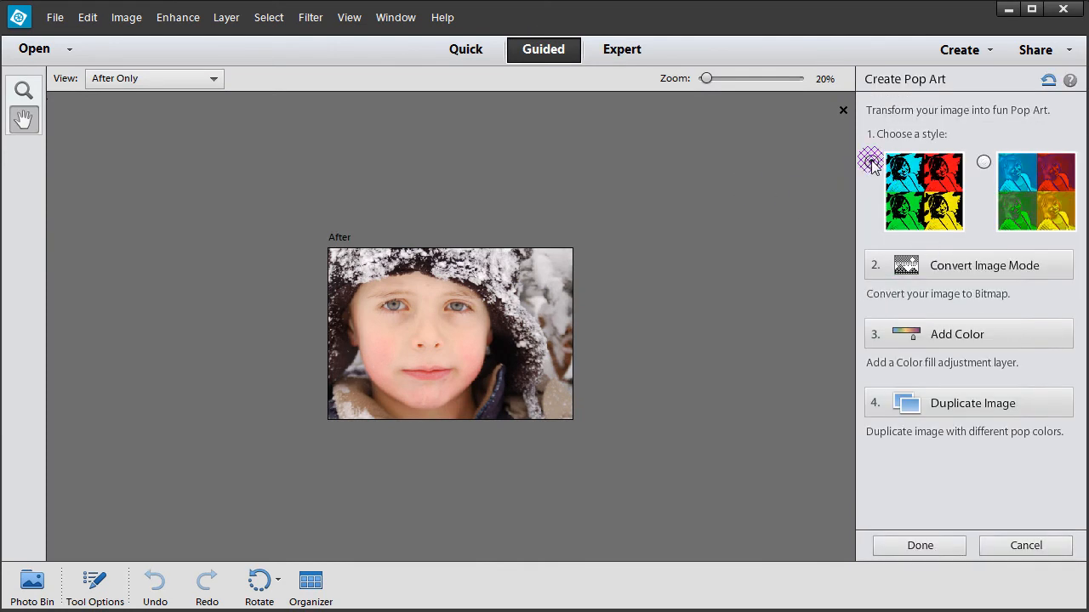
pyautogui.click(967, 267)
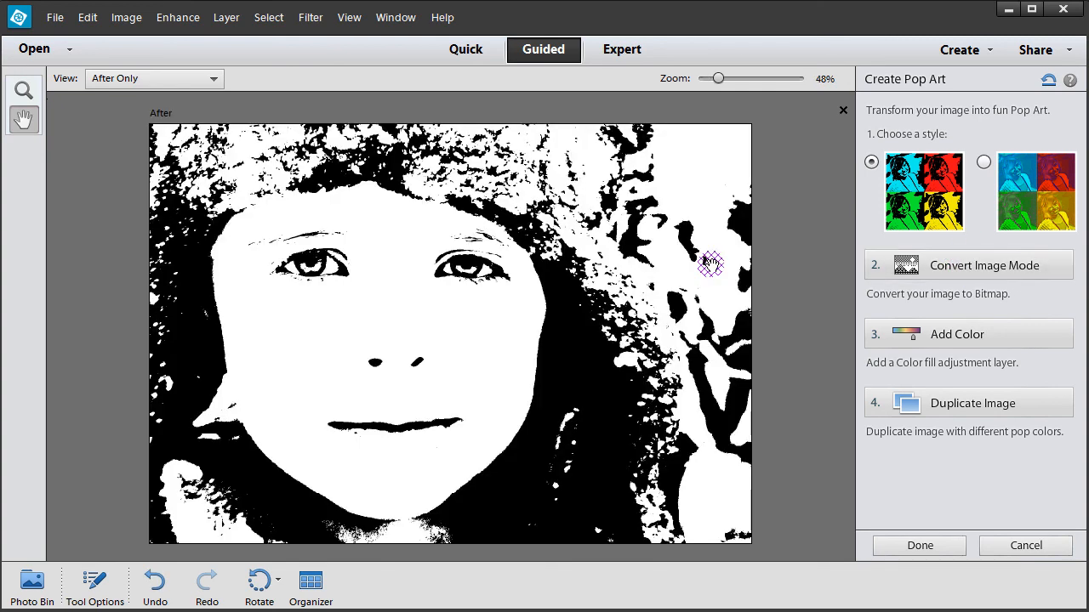
pyautogui.click(1007, 339)
pyautogui.click(974, 401)
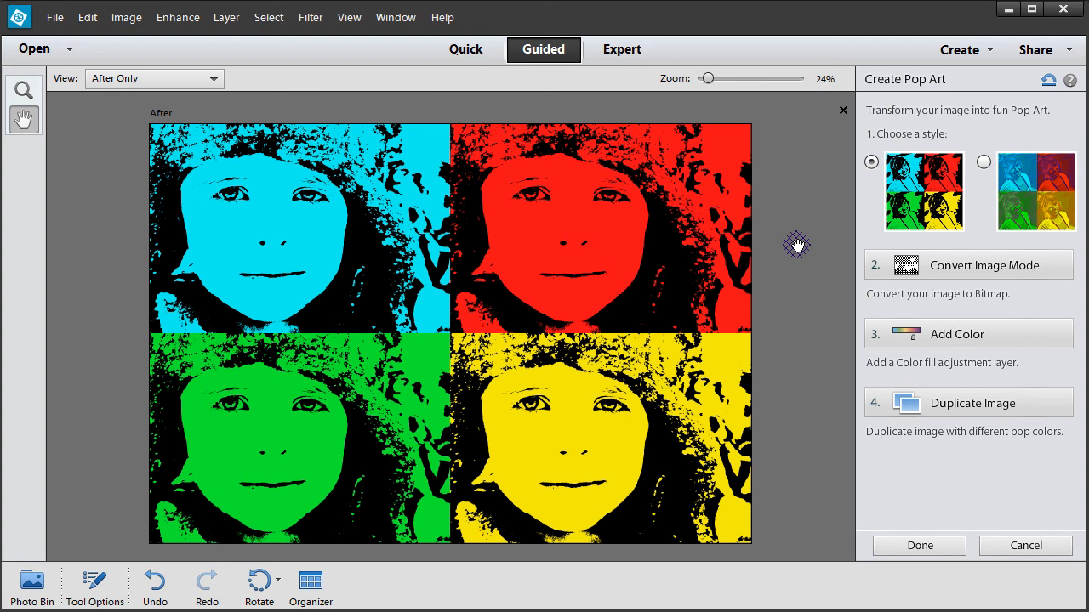
pyautogui.click(895, 543)
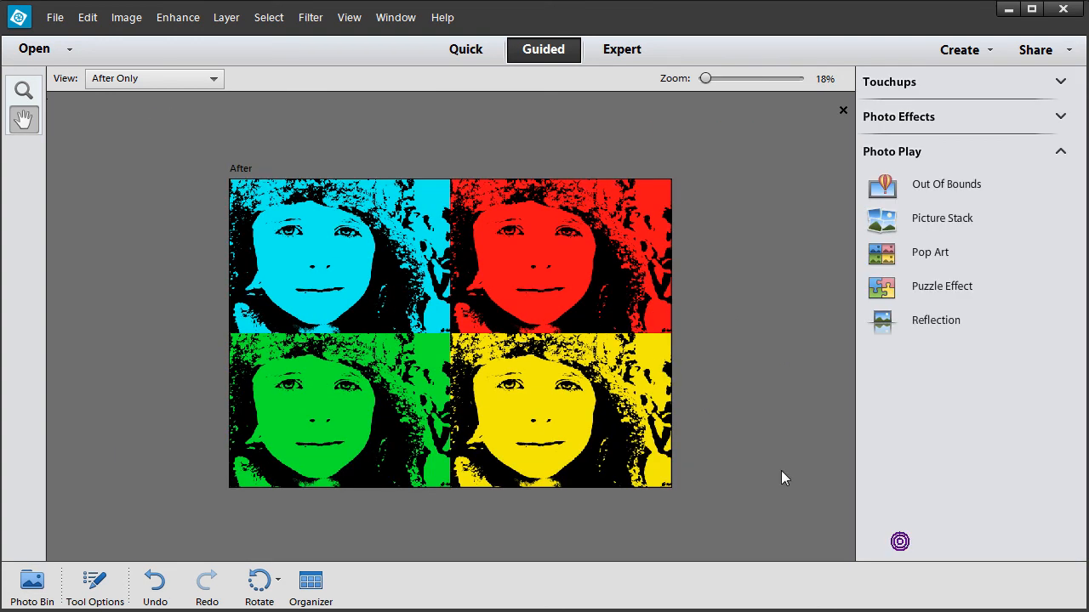
# Step: Save the finished collage as a JPEG copy named popart.jpg in the 05guided-BREAK folder at quality 12
pyautogui.hotkey('ctrl', 'shift', 's')
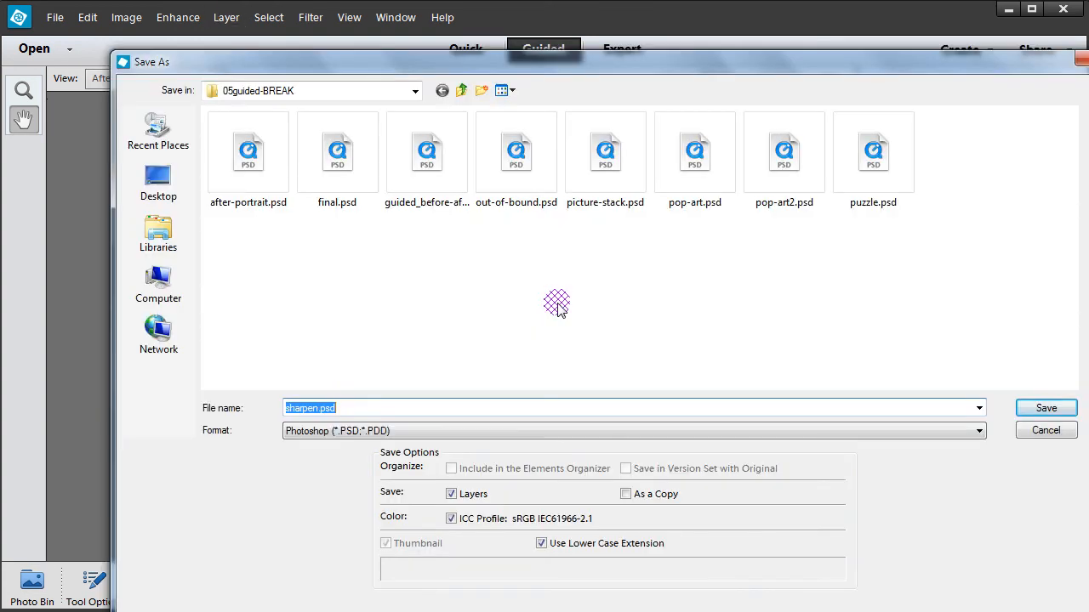
pyautogui.click(503, 431)
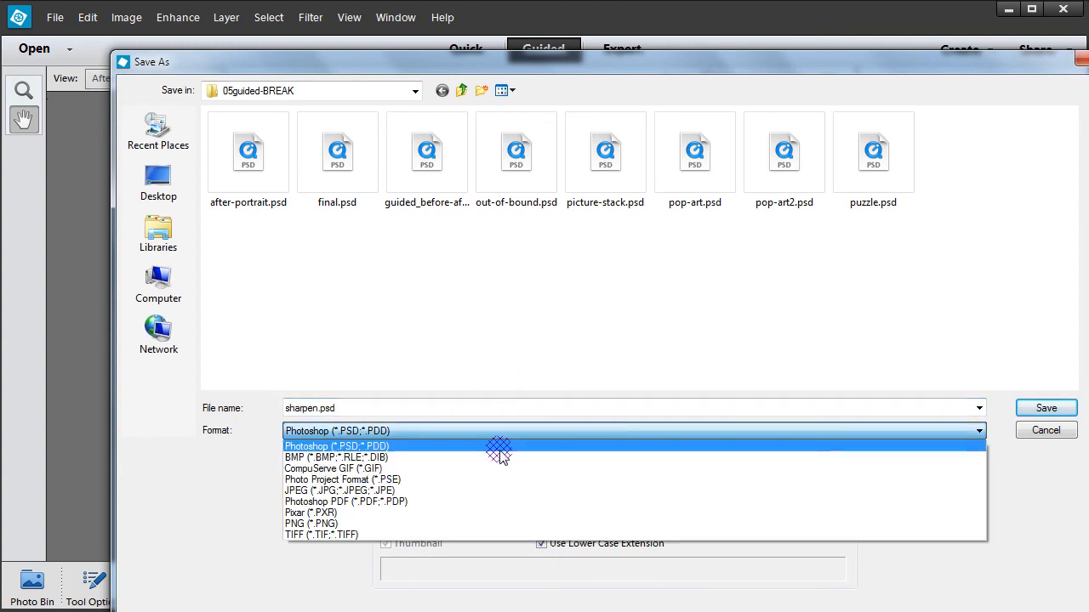
pyautogui.click(496, 489)
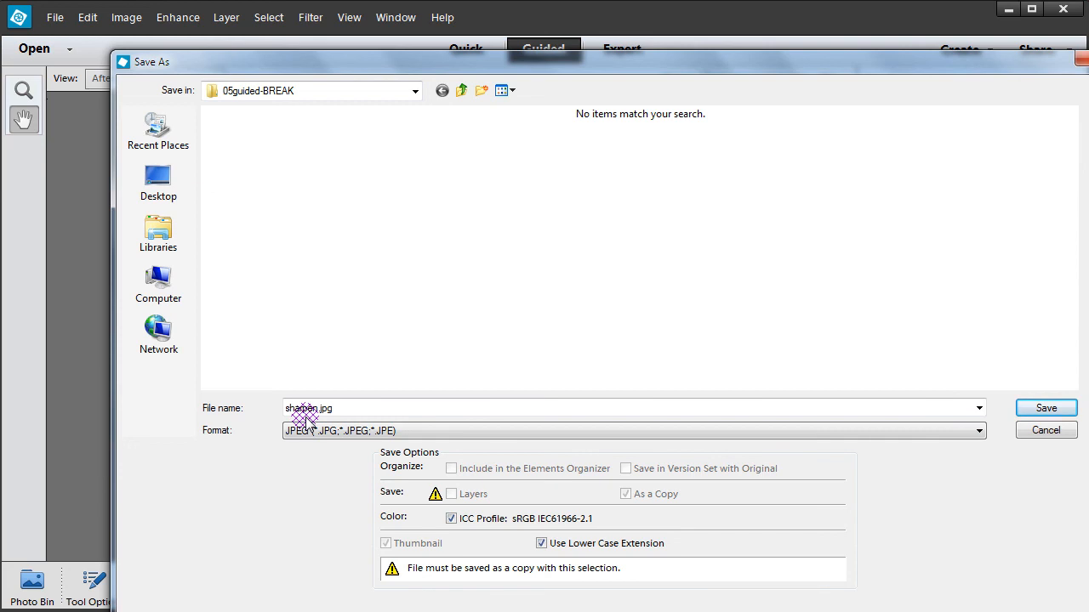
pyautogui.click(306, 410)
pyautogui.moveTo(318, 404); pyautogui.dragTo(250, 405)
pyautogui.write('pop')
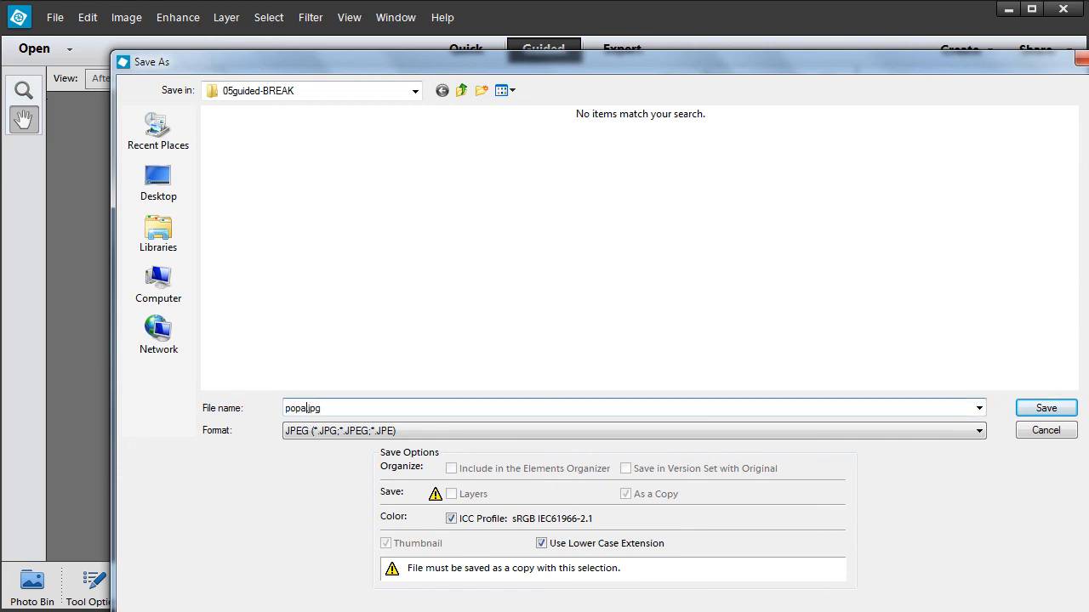
pyautogui.write('art')
pyautogui.press('Return')
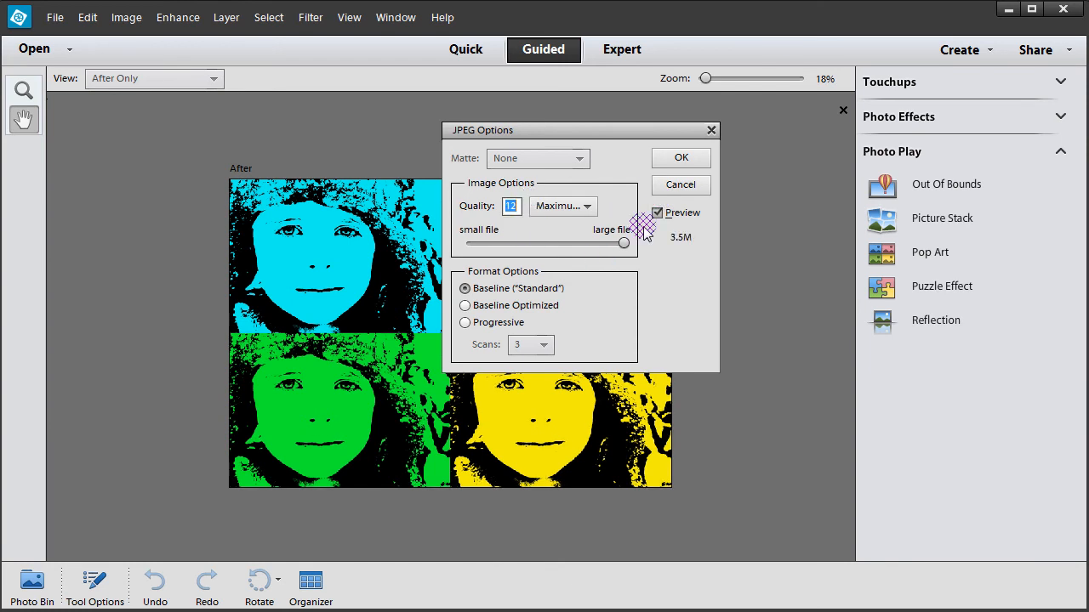
pyautogui.click(677, 159)
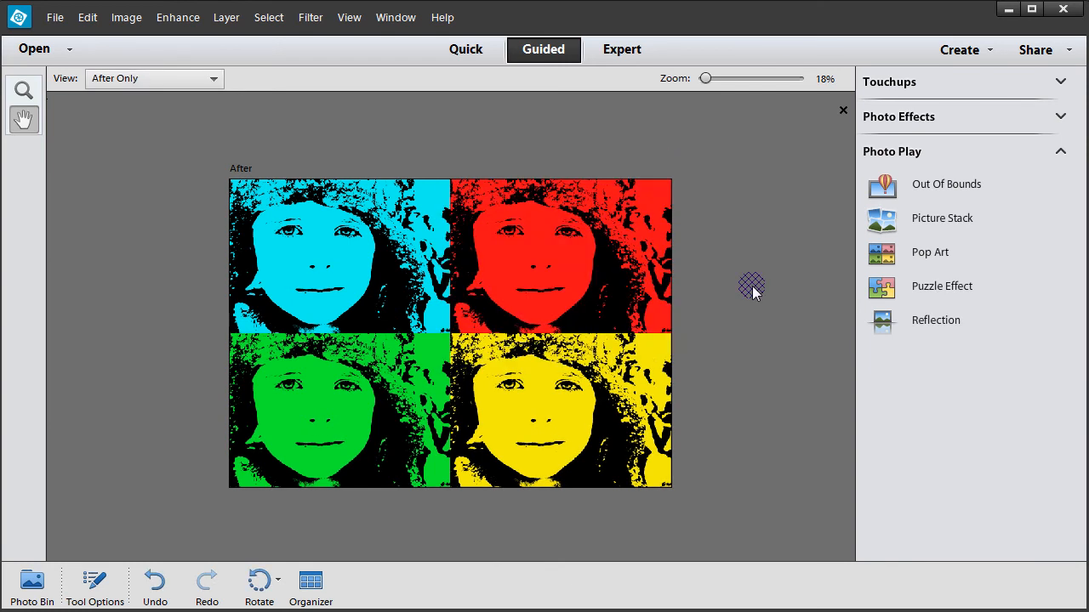